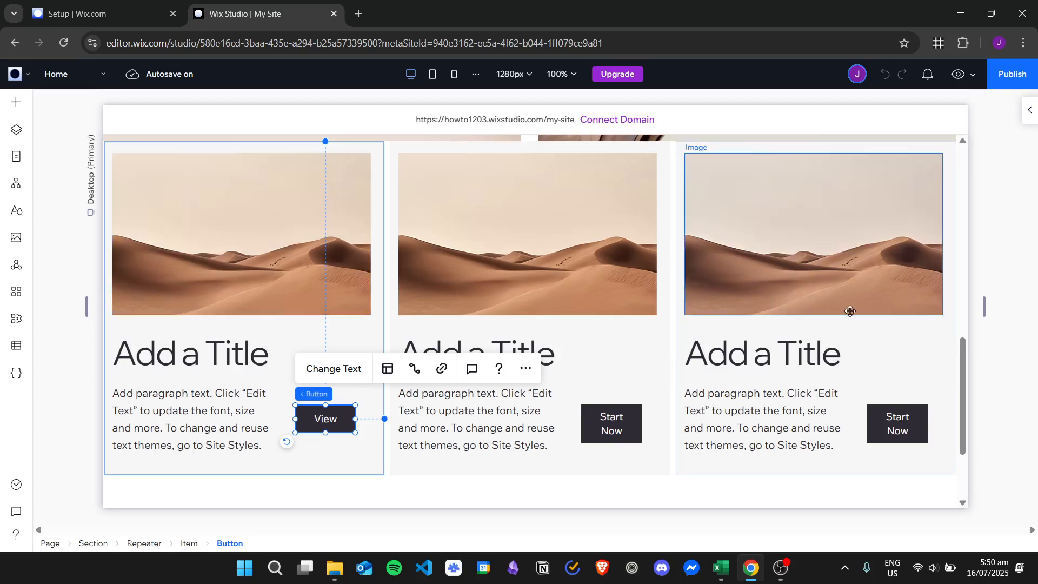
{"action": "left_click", "coordinate": [272, 286]}
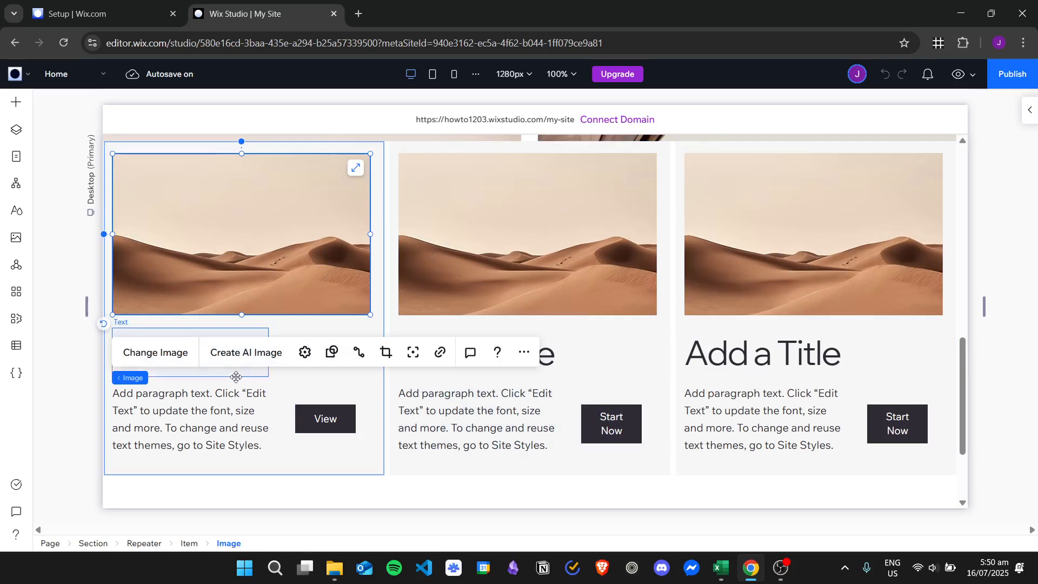
{"action": "left_click", "coordinate": [240, 392]}
{"action": "left_click", "coordinate": [346, 386]}
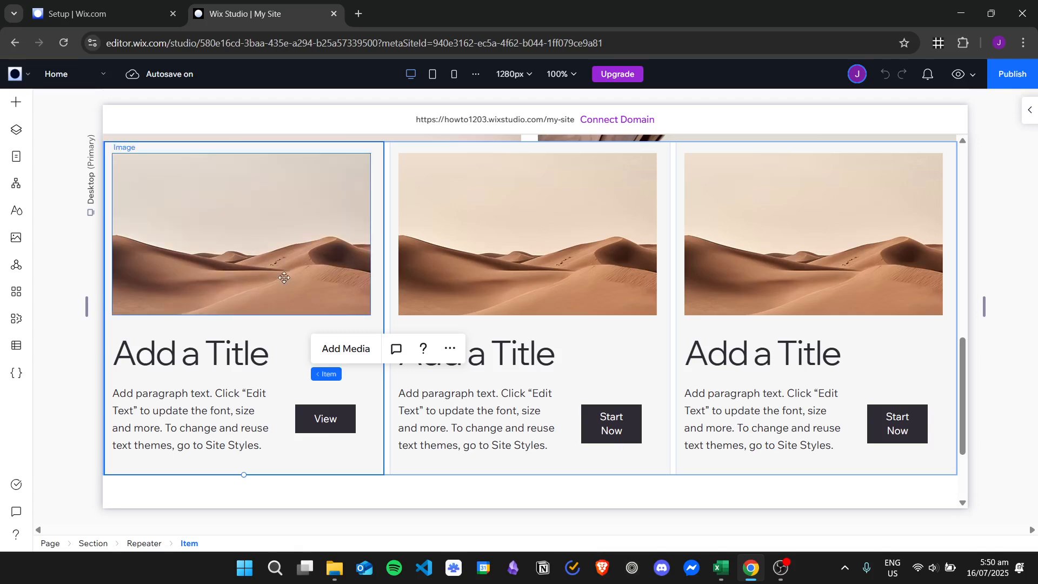
- Open the CMS and look through the available collection presets, then close them without adding one
{"action": "left_click", "coordinate": [16, 346]}
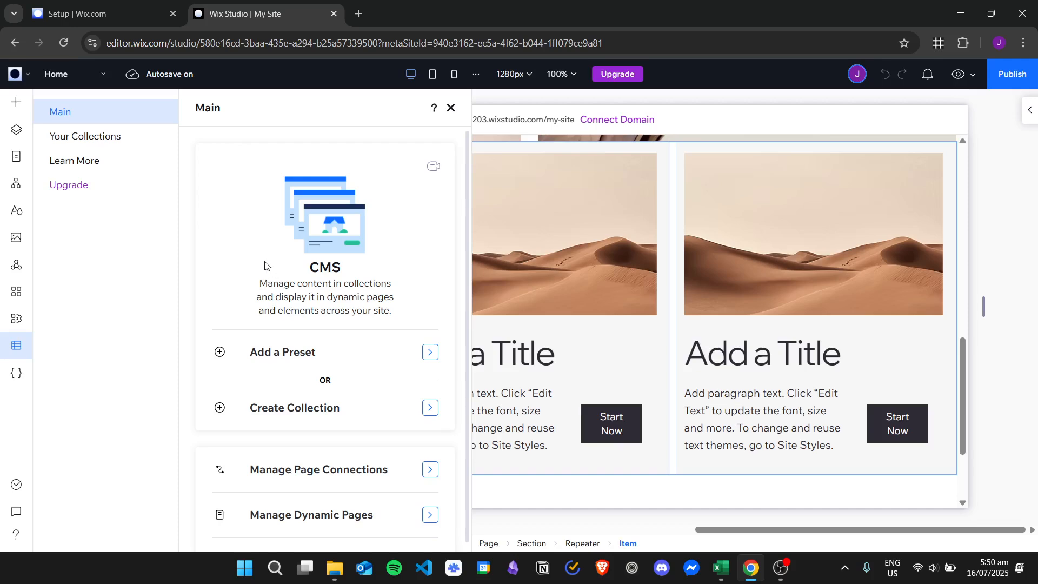
{"action": "left_click", "coordinate": [405, 351]}
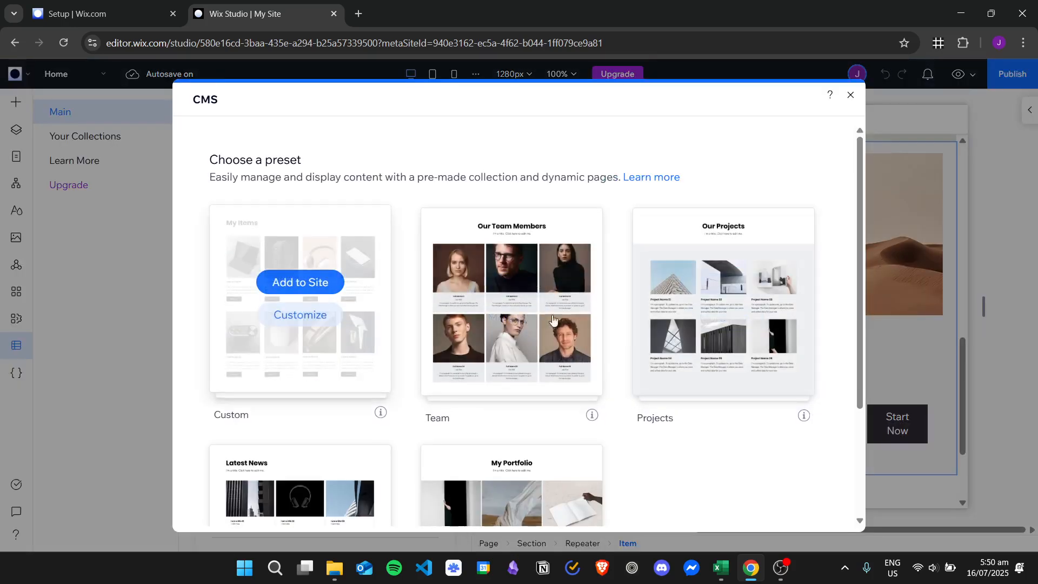
{"action": "scroll", "coordinate": [521, 314], "scroll_direction": "down", "scroll_amount": 3}
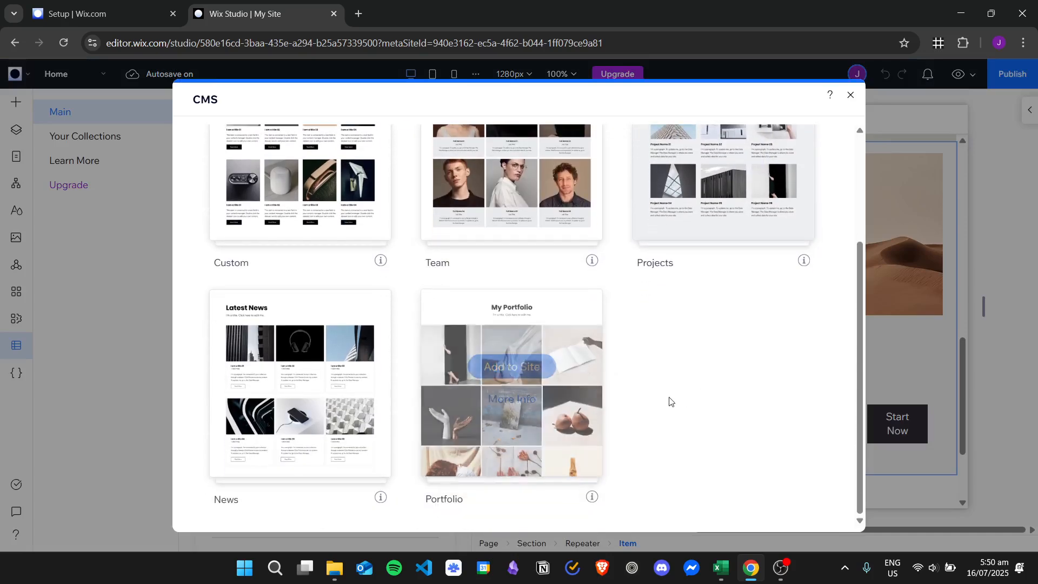
{"action": "scroll", "coordinate": [702, 335], "scroll_direction": "up", "scroll_amount": 3}
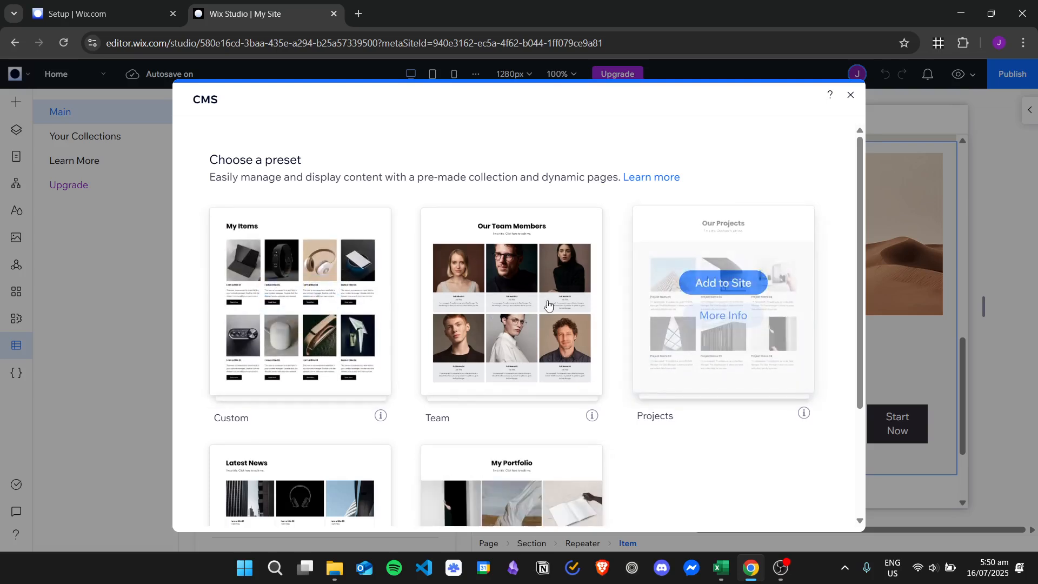
{"action": "scroll", "coordinate": [364, 468], "scroll_direction": "down", "scroll_amount": 1}
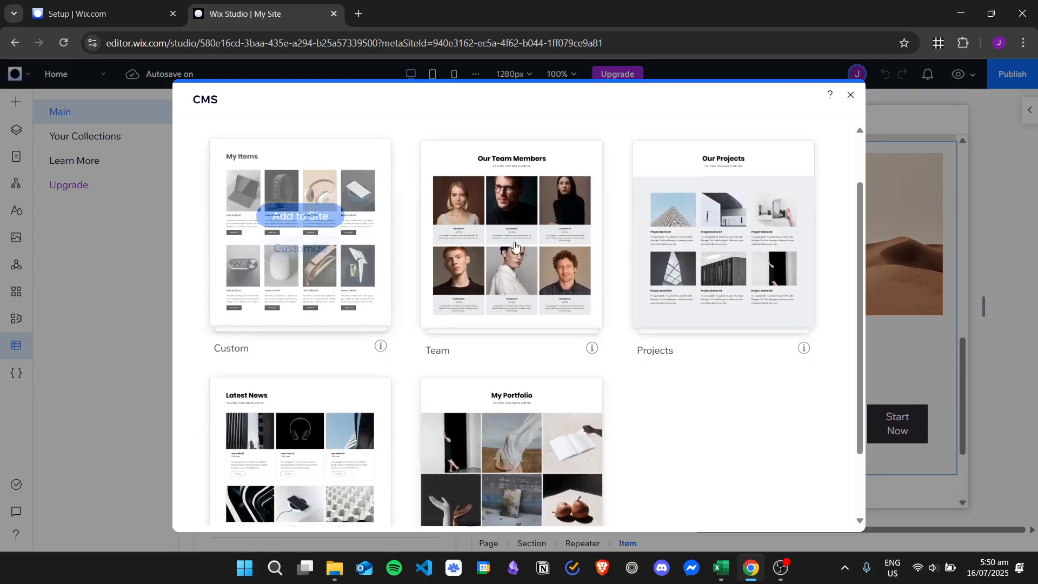
{"action": "left_click", "coordinate": [849, 95]}
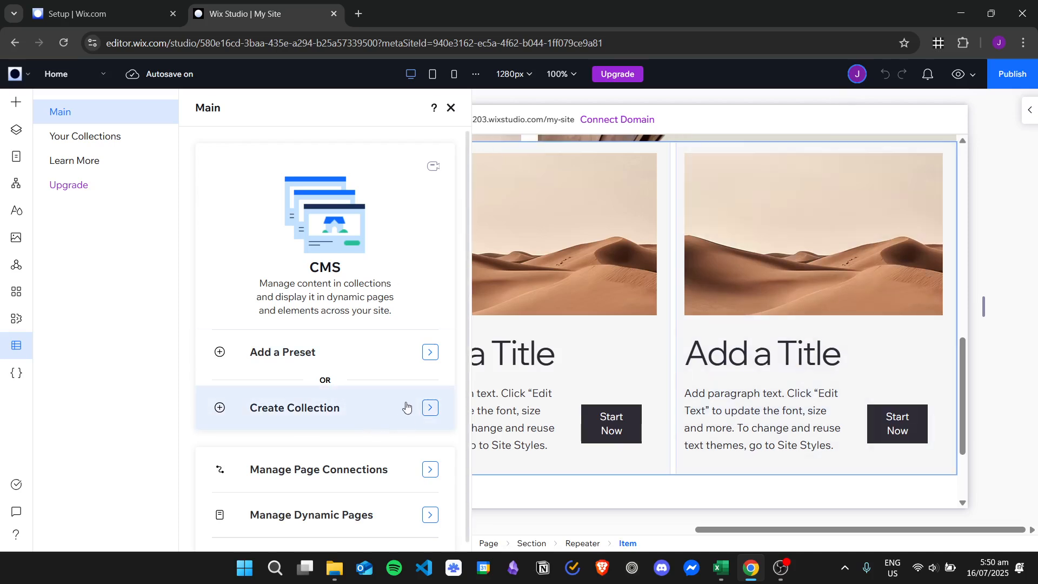
- Create a multiple item collection from scratch named "Project-New"
{"action": "left_click", "coordinate": [365, 415]}
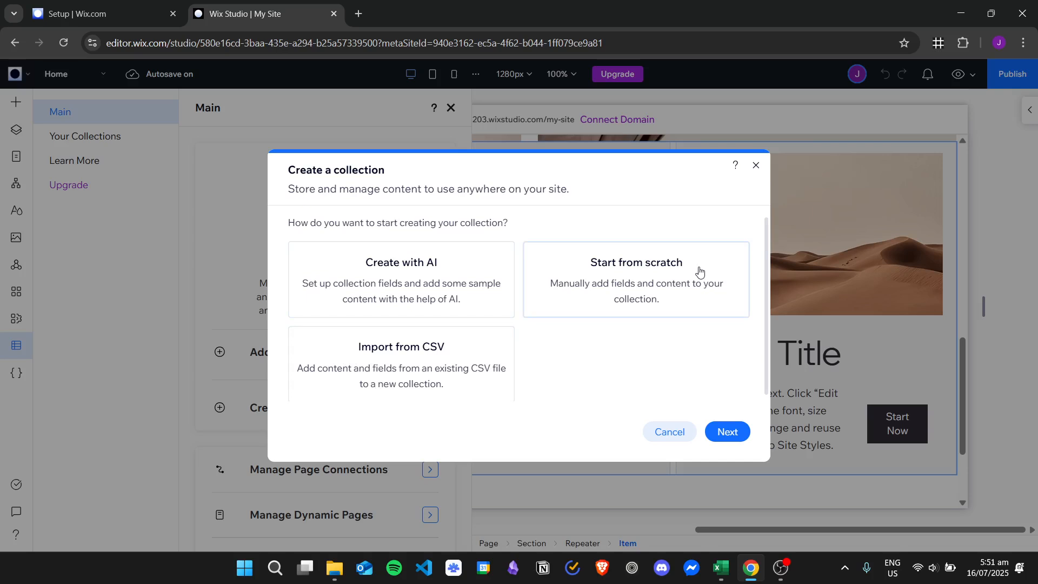
{"action": "left_click", "coordinate": [648, 311]}
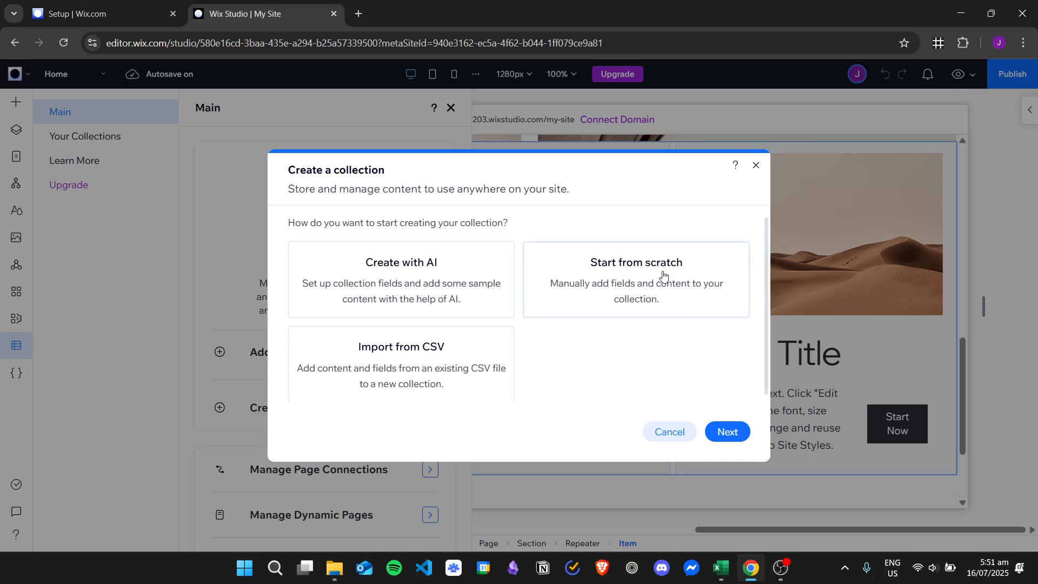
{"action": "left_click", "coordinate": [730, 432]}
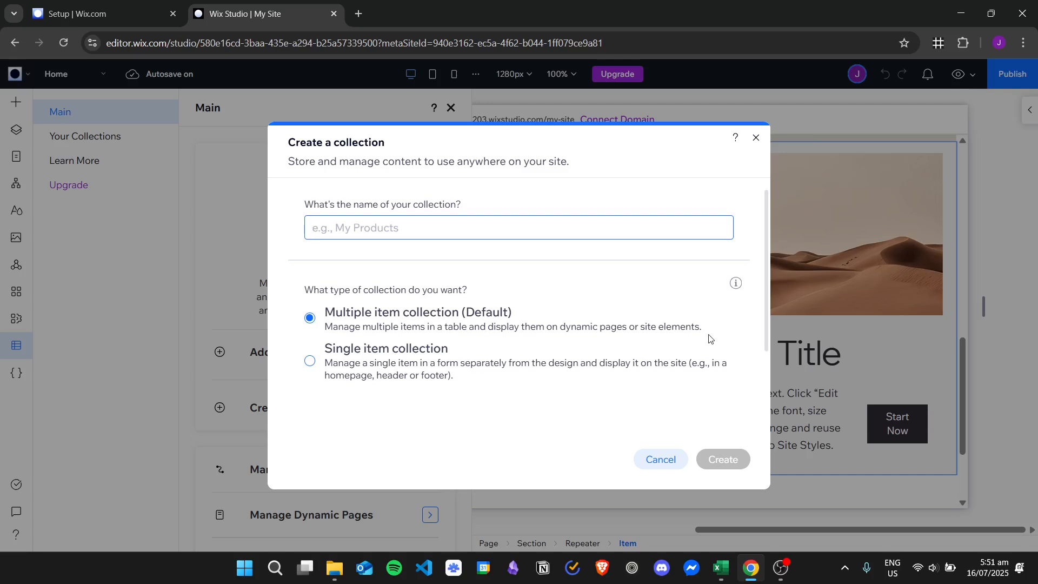
{"action": "type", "text": "P"}
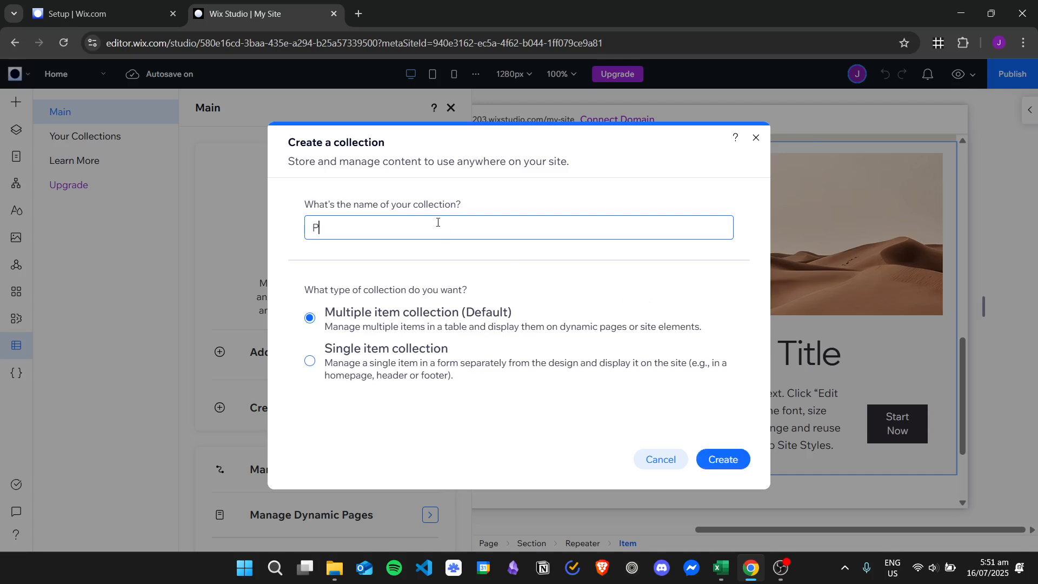
{"action": "type", "text": "roject-New"}
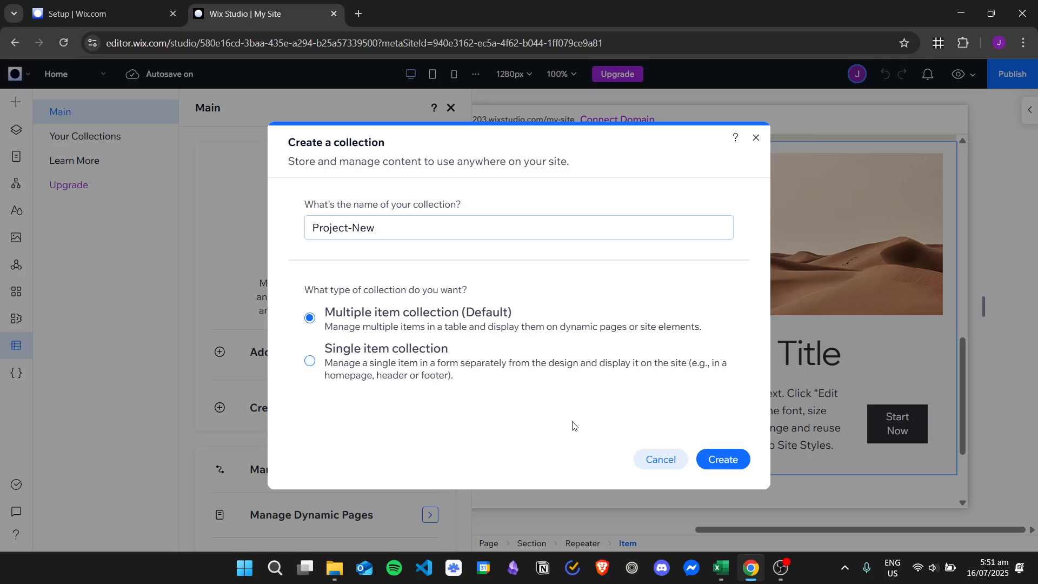
{"action": "left_click", "coordinate": [724, 459]}
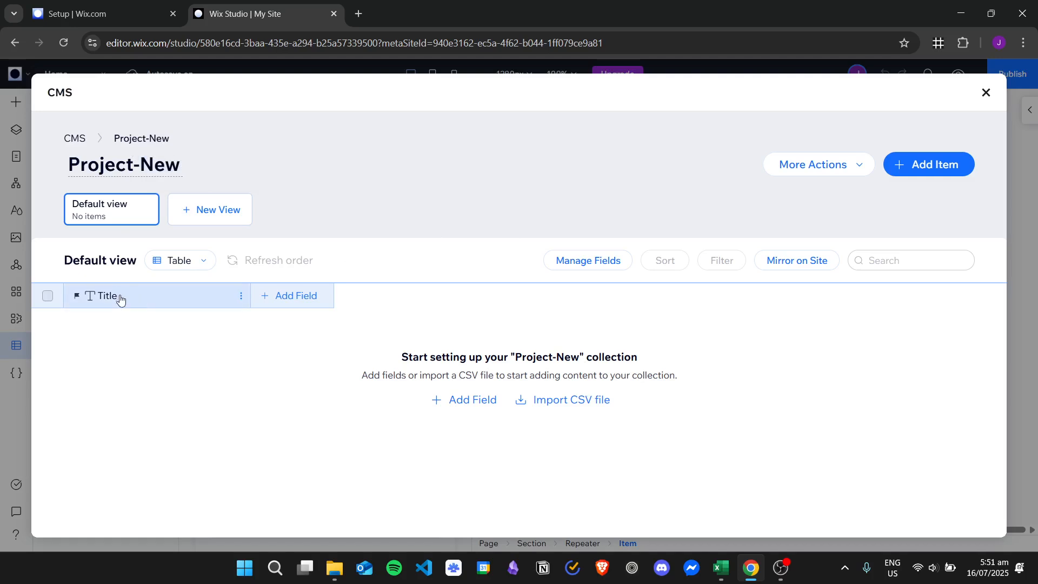
- Add a Text field named "Description" to the Project-New collection
{"action": "left_click", "coordinate": [314, 297]}
{"action": "left_click", "coordinate": [359, 243]}
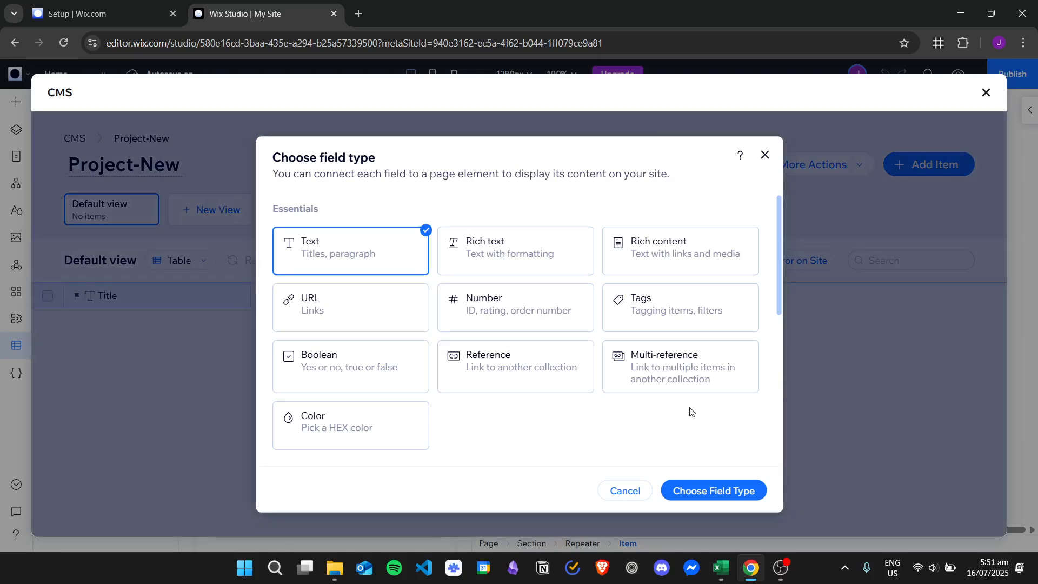
{"action": "left_click", "coordinate": [739, 491]}
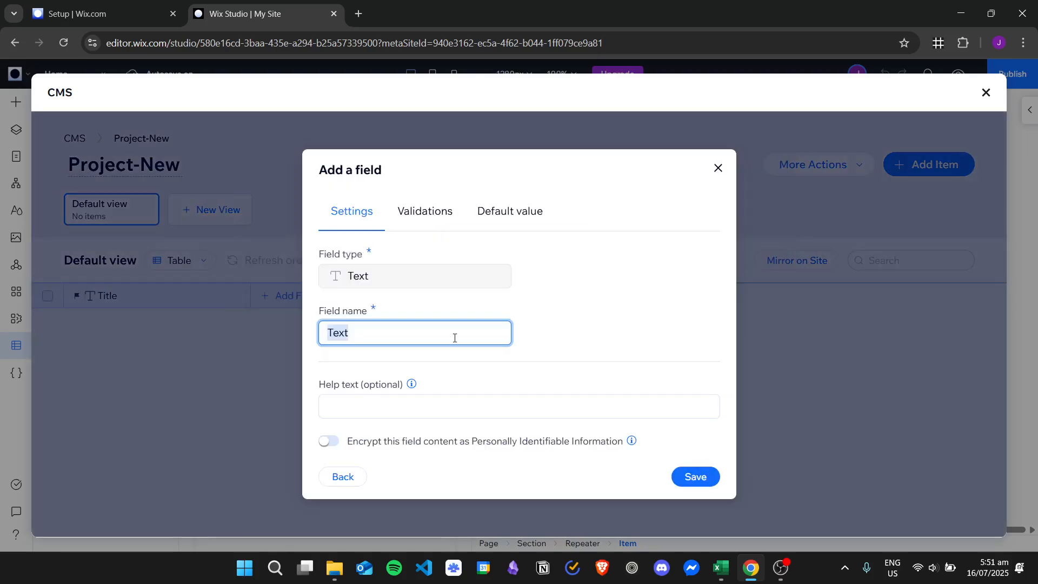
{"action": "type", "text": "Description"}
{"action": "left_click", "coordinate": [701, 476]}
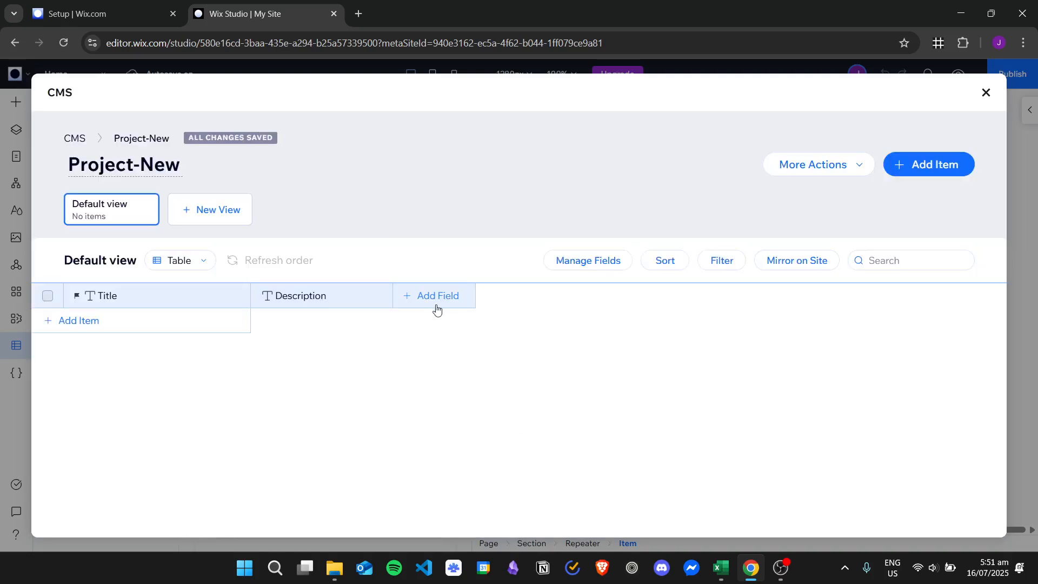
- Add an Image field to the collection, keeping the field name "Image"
{"action": "left_click", "coordinate": [436, 297]}
{"action": "scroll", "coordinate": [755, 290], "scroll_direction": "down", "scroll_amount": 4}
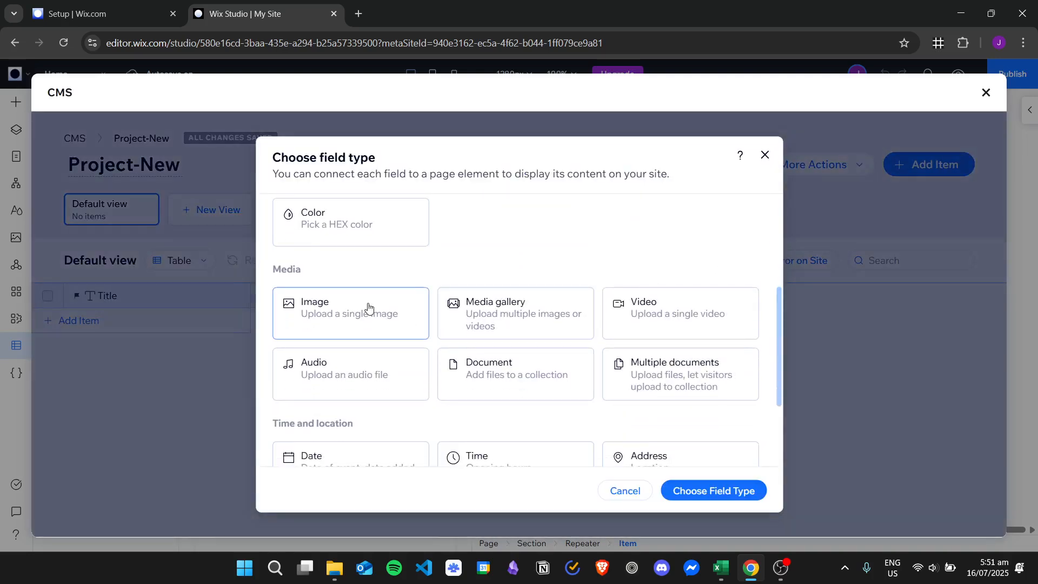
{"action": "left_click", "coordinate": [373, 313]}
{"action": "left_click", "coordinate": [697, 492]}
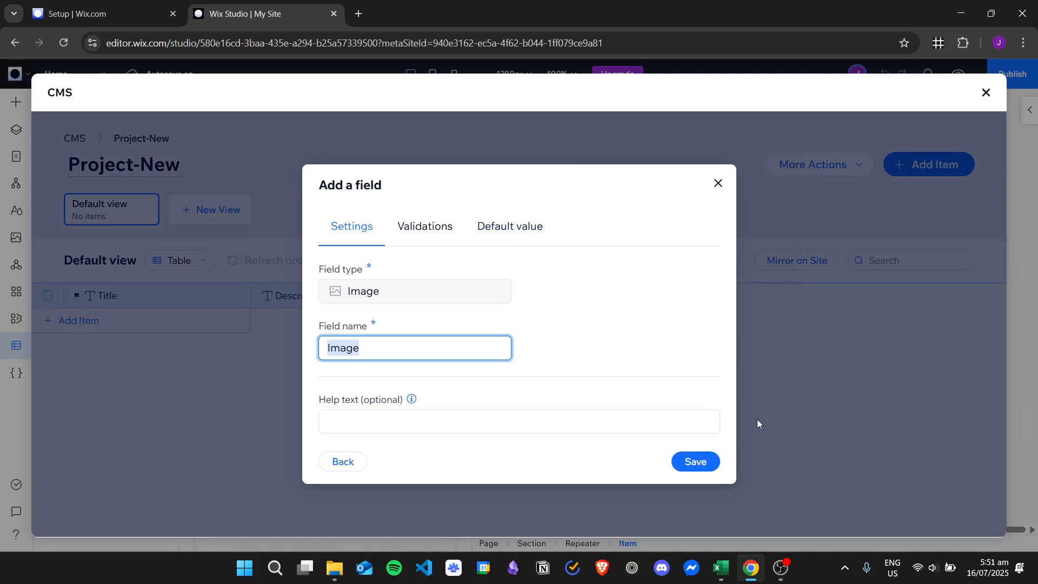
{"action": "left_click", "coordinate": [703, 463]}
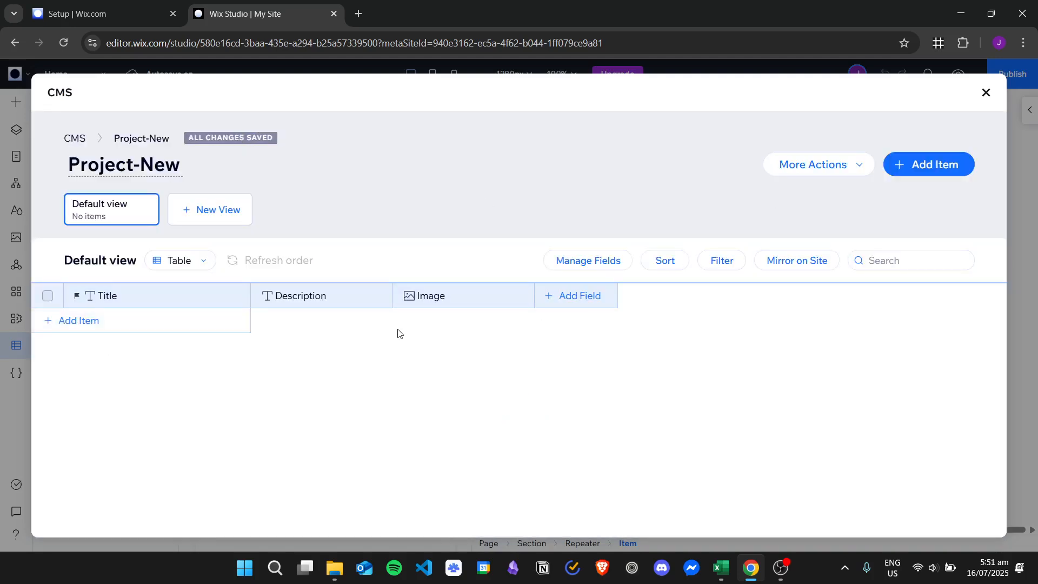
- Add a first item titled "Project 1" with the description "This is my project 1 details"
{"action": "left_click", "coordinate": [157, 327]}
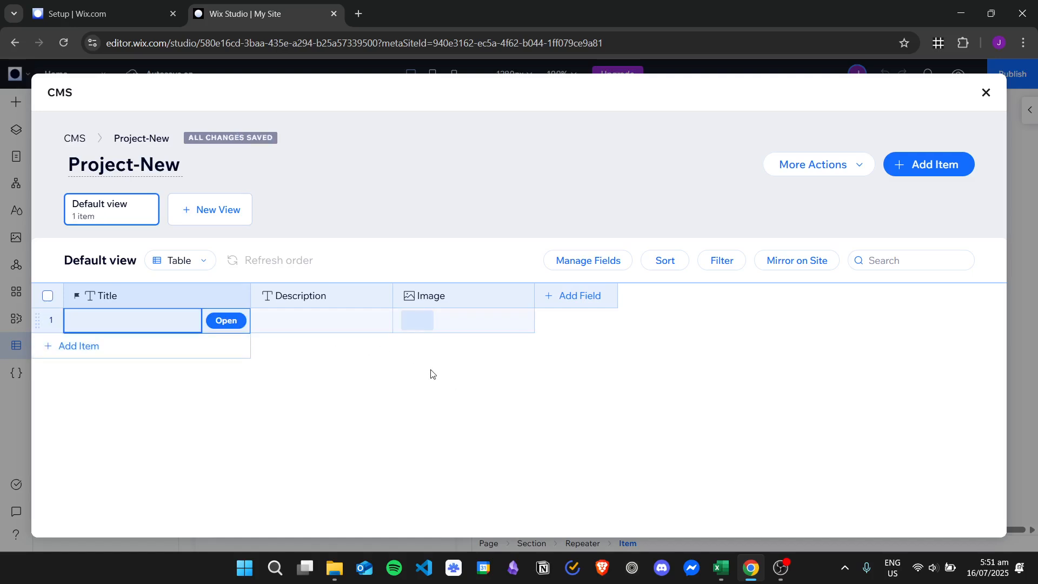
{"action": "left_click", "coordinate": [139, 320]}
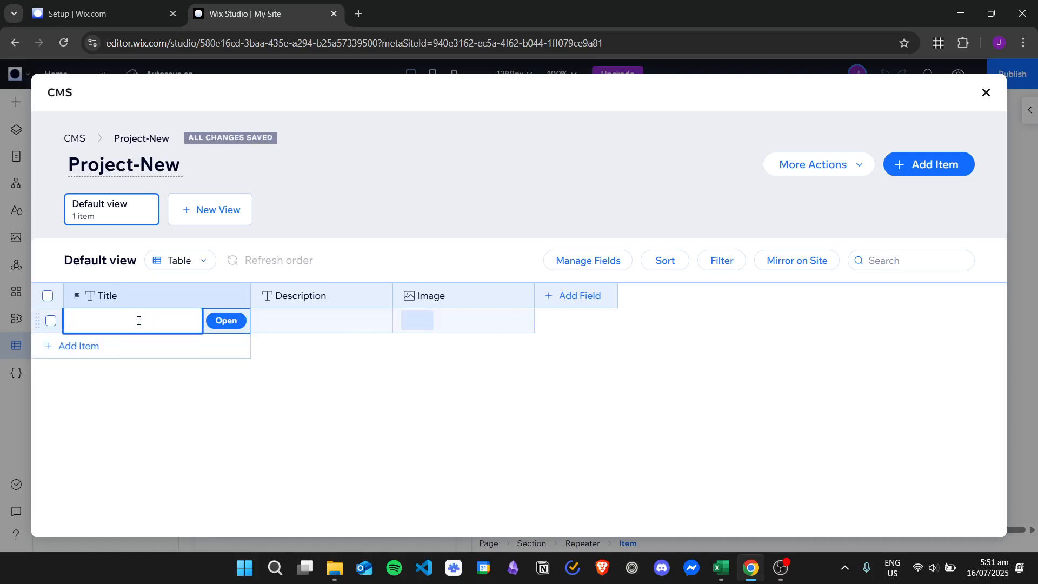
{"action": "type", "text": "Project 1"}
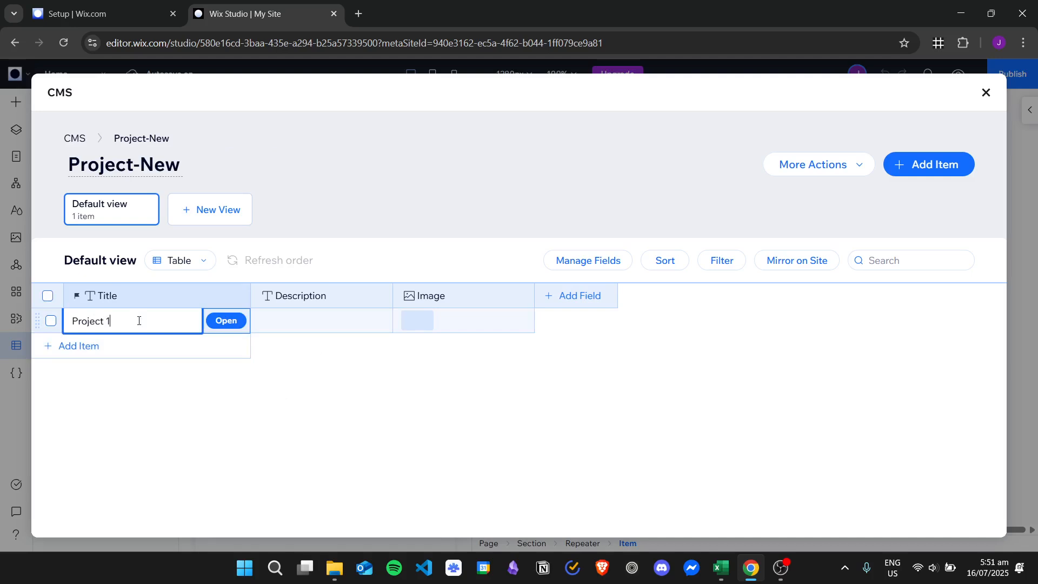
{"action": "left_click", "coordinate": [335, 328]}
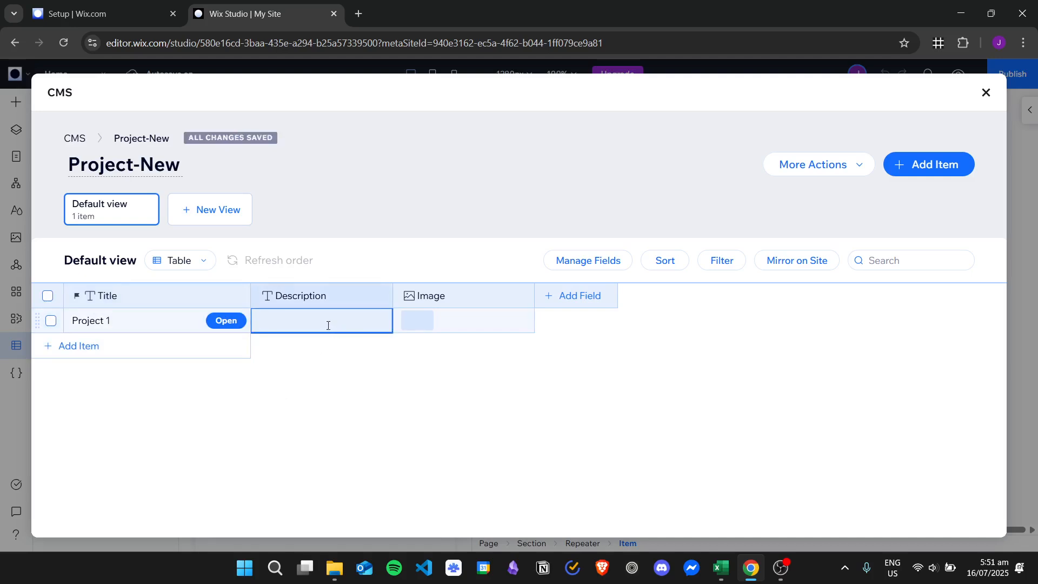
{"action": "type", "text": "This is my"}
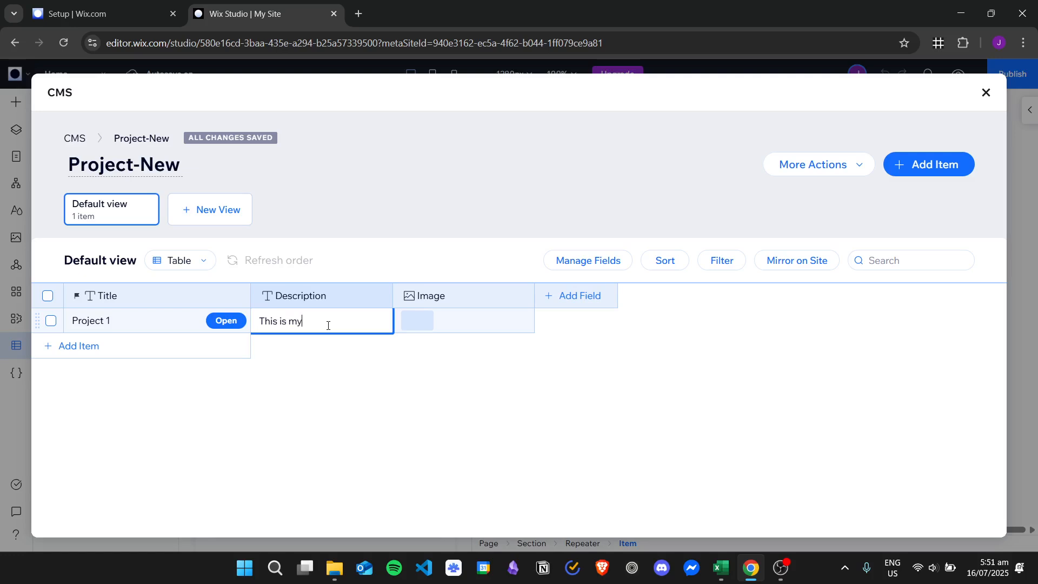
{"action": "type", "text": " project 1 details"}
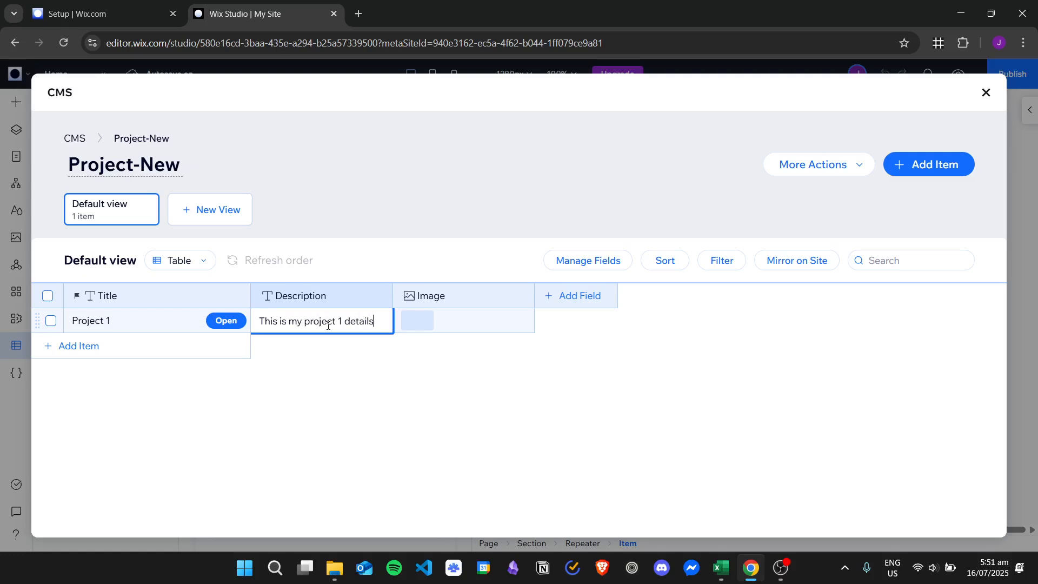
- Add a second item titled "Project 2" with the description "This is my project 2 details"
{"action": "left_click", "coordinate": [188, 349]}
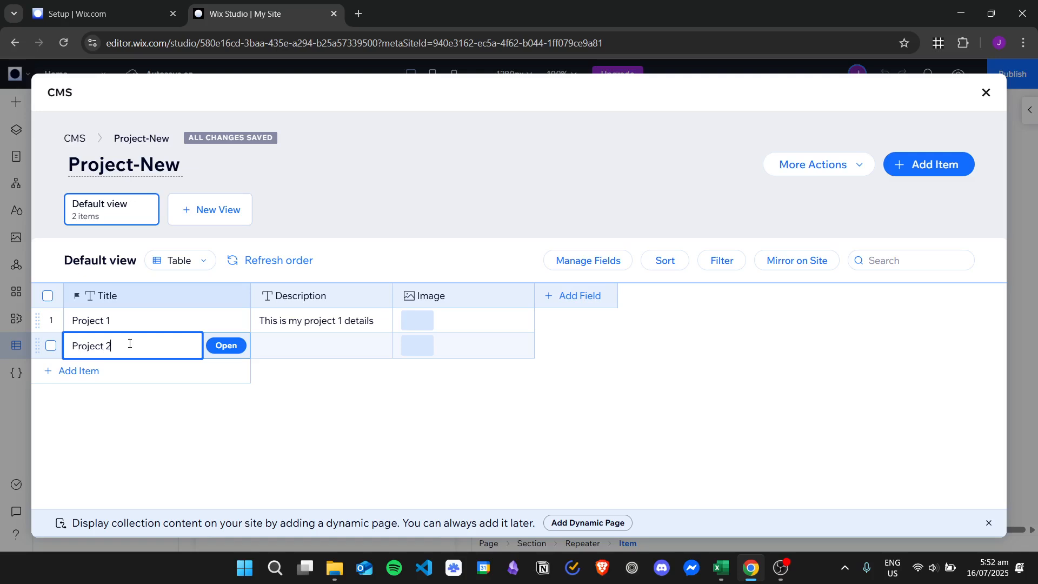
{"action": "type", "text": "Project 2"}
{"action": "left_click", "coordinate": [295, 344]}
{"action": "type", "text": "T"}
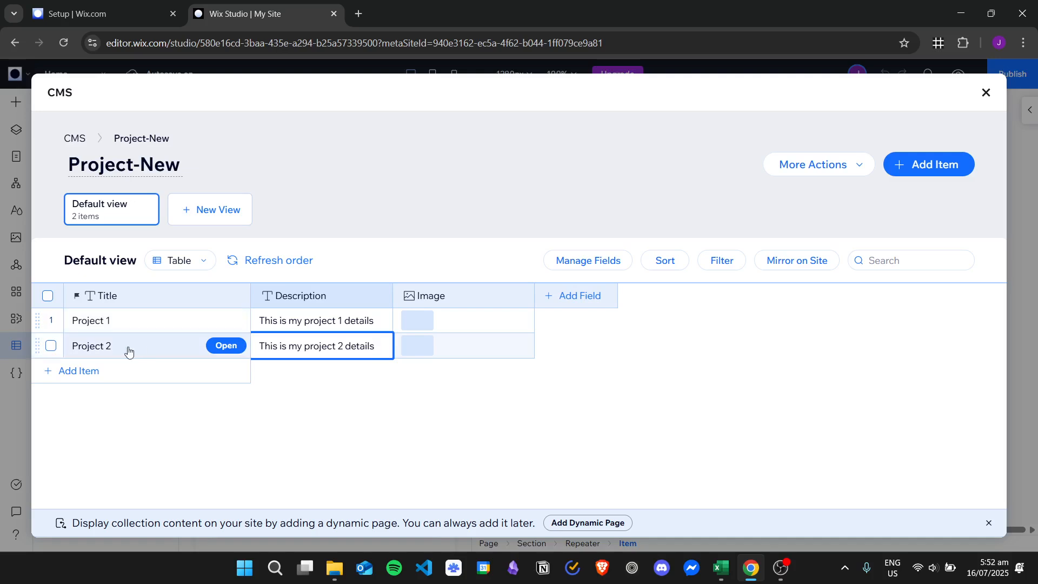
- Add two more items and fill the third with the title "Project 3" and the description "This is my project 3 details"
{"action": "left_click", "coordinate": [129, 371]}
{"action": "left_click", "coordinate": [134, 392]}
{"action": "left_click", "coordinate": [102, 367]}
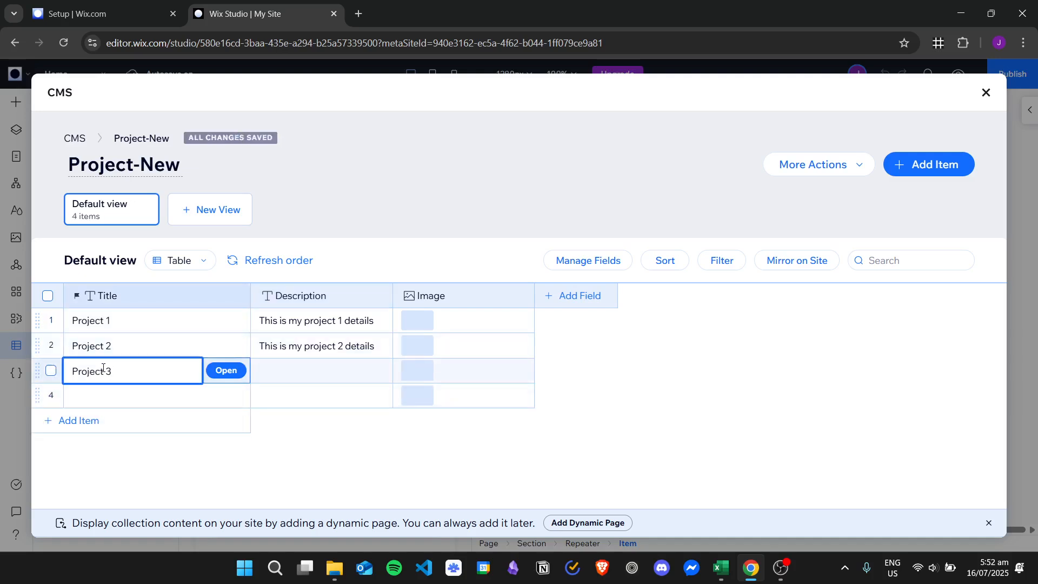
{"action": "left_click", "coordinate": [294, 345]}
{"action": "key", "text": "ctrl+a"}
{"action": "key", "text": "ctrl+c"}
{"action": "left_click", "coordinate": [303, 369]}
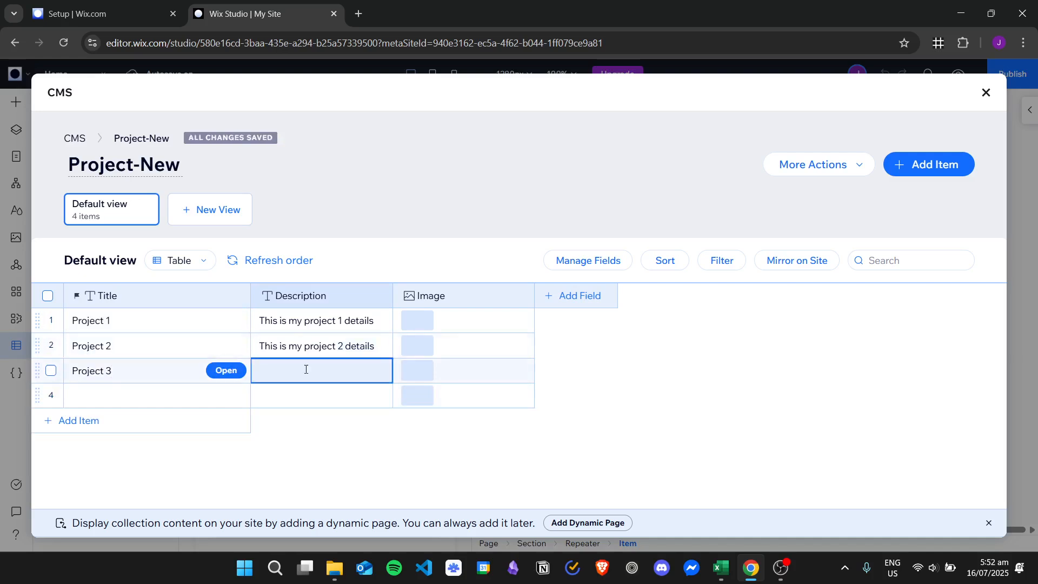
{"action": "key", "text": "ctrl+v"}
{"action": "key", "text": "BackSpace"}
{"action": "type", "text": "3"}
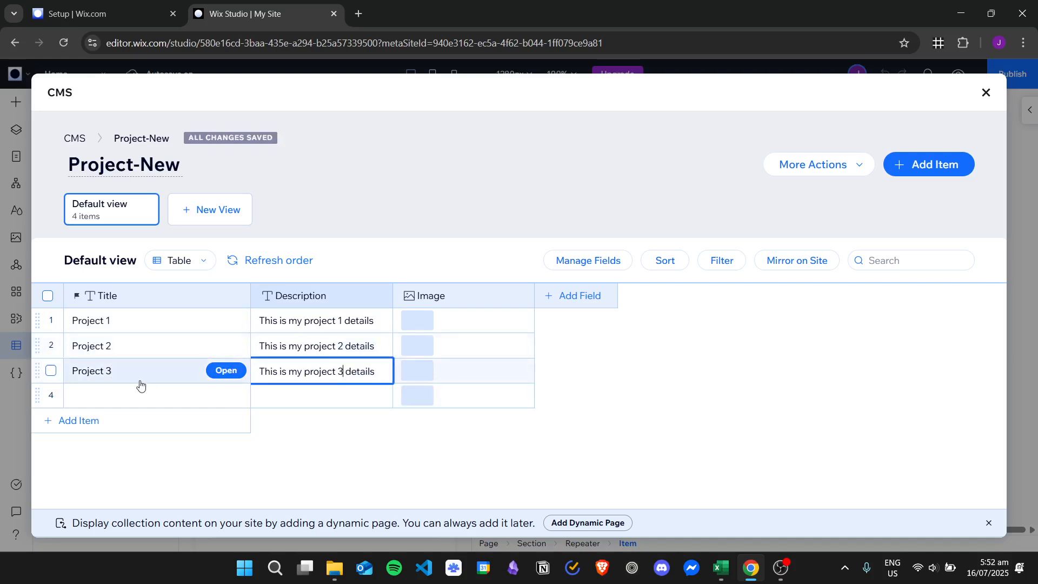
- Fill the fourth item with the title "Project 4" and the description "This is my project 4 details", reusing the third item's text
{"action": "left_click", "coordinate": [120, 373]}
{"action": "key", "text": "ctrl+a"}
{"action": "left_click", "coordinate": [120, 400]}
{"action": "key", "text": "ctrl+v"}
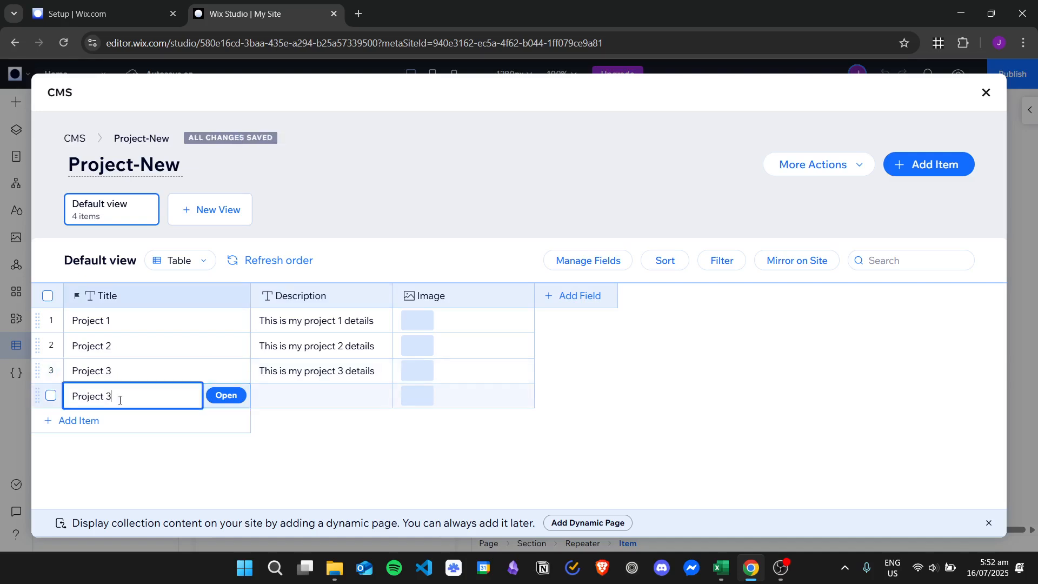
{"action": "left_click", "coordinate": [324, 370]}
{"action": "key", "text": "ctrl+a"}
{"action": "key", "text": "ctrl+c"}
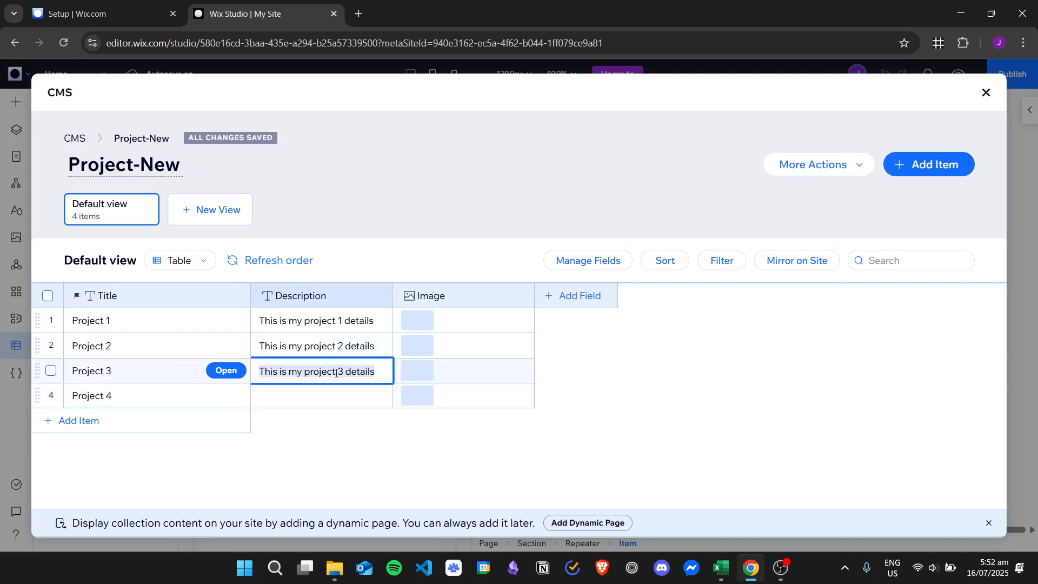
{"action": "left_click", "coordinate": [322, 405]}
{"action": "key", "text": "ctrl+v"}
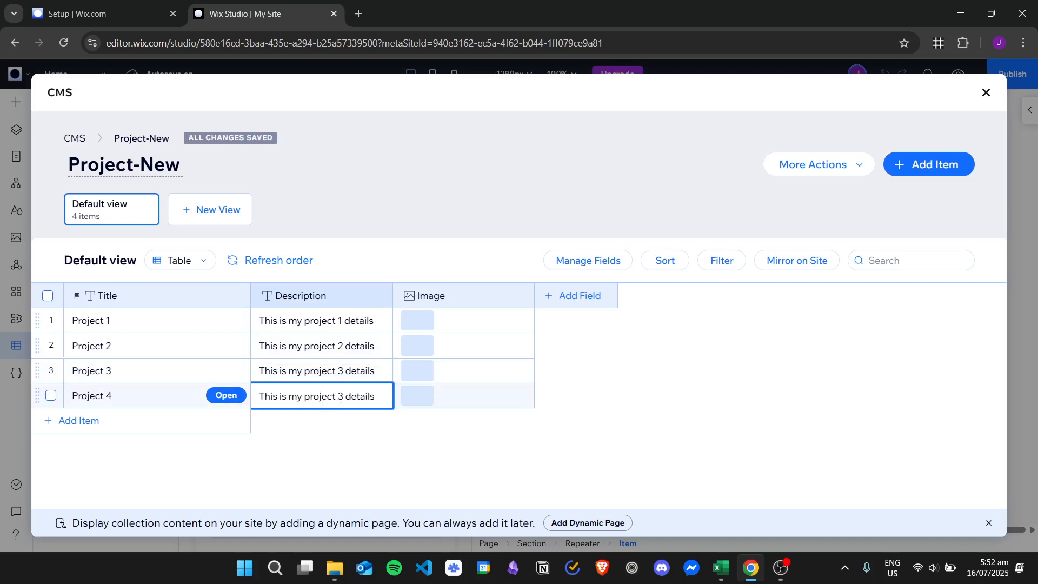
{"action": "key", "text": "BackSpace"}
{"action": "type", "text": "4"}
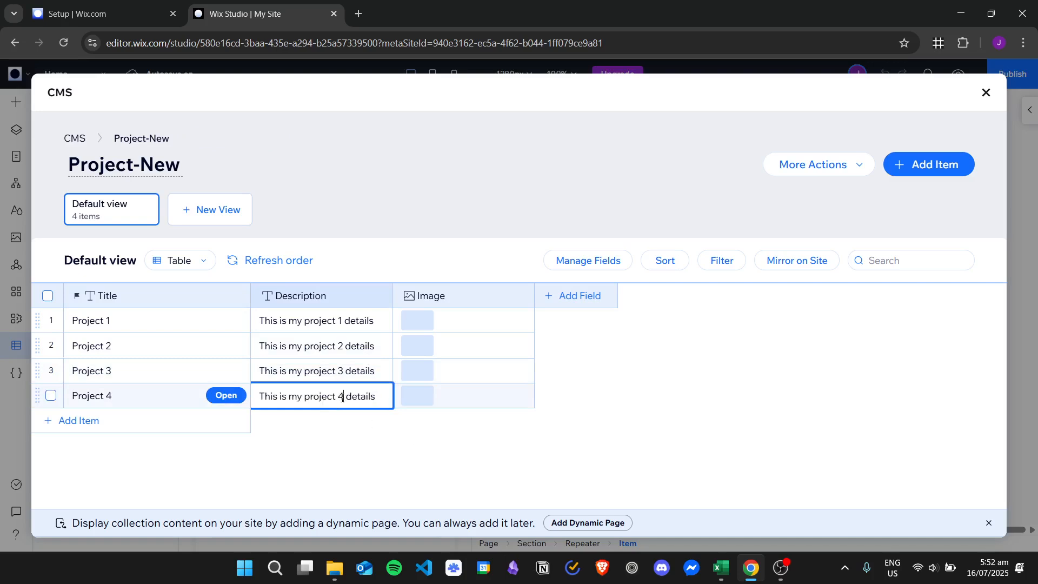
- Add the lounge interior photo with the dark sofa from Media from Wix as Project 1's image
{"action": "key", "text": "Return"}
{"action": "left_click", "coordinate": [415, 322]}
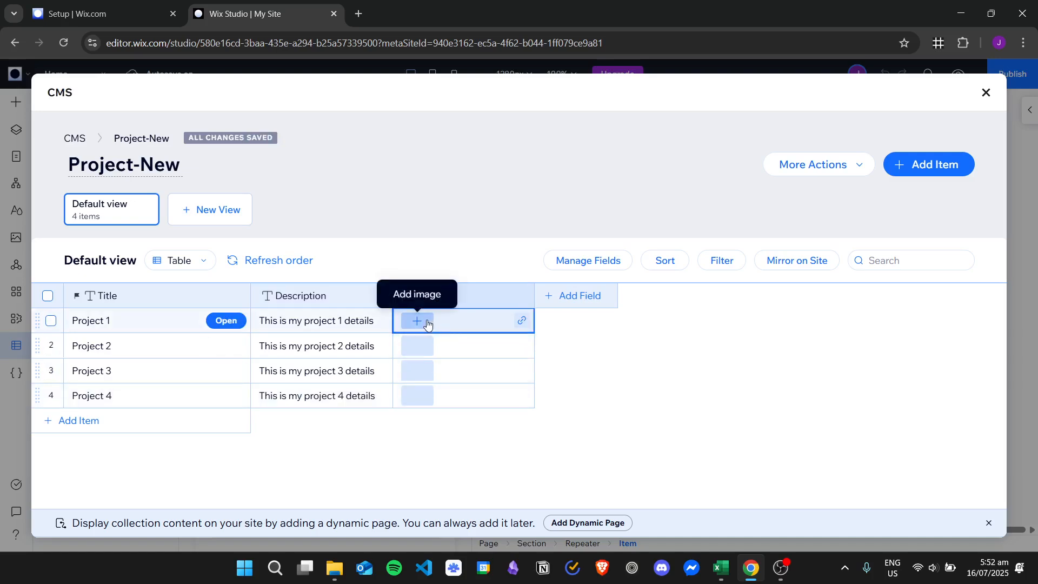
{"action": "left_click", "coordinate": [420, 321]}
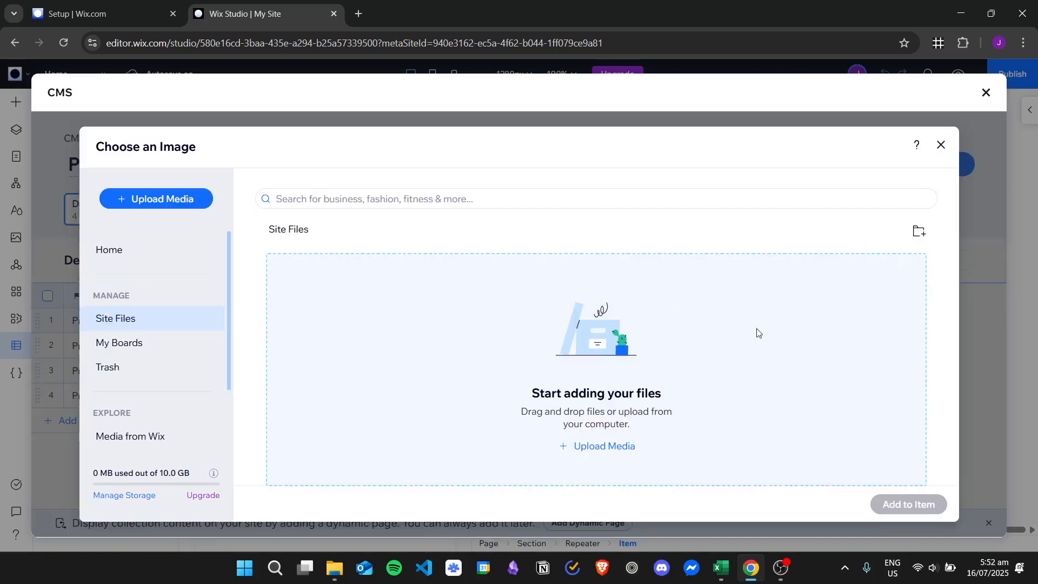
{"action": "scroll", "coordinate": [193, 349], "scroll_direction": "down", "scroll_amount": 2}
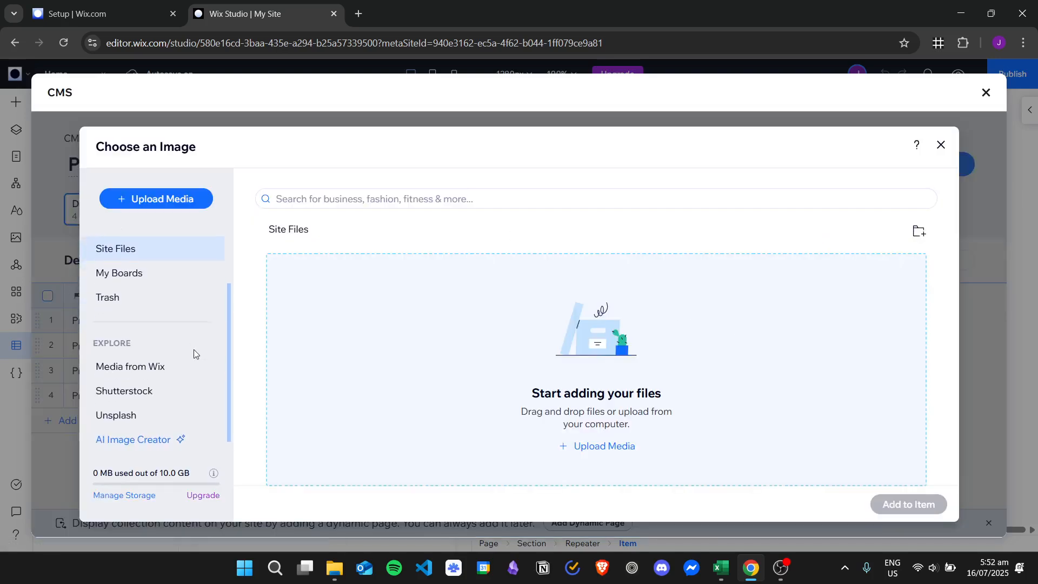
{"action": "left_click", "coordinate": [167, 361]}
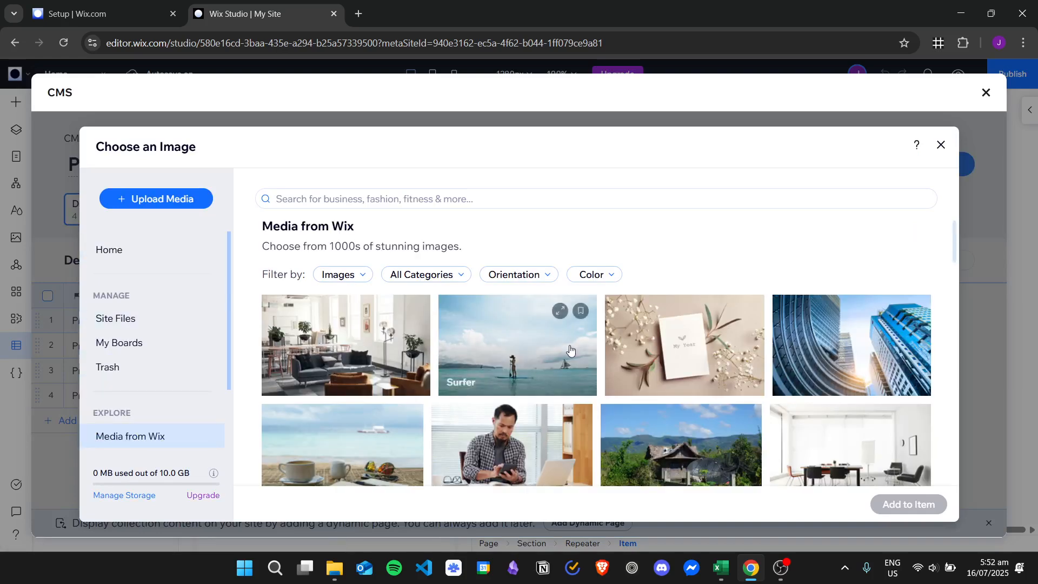
{"action": "double_click", "coordinate": [368, 350]}
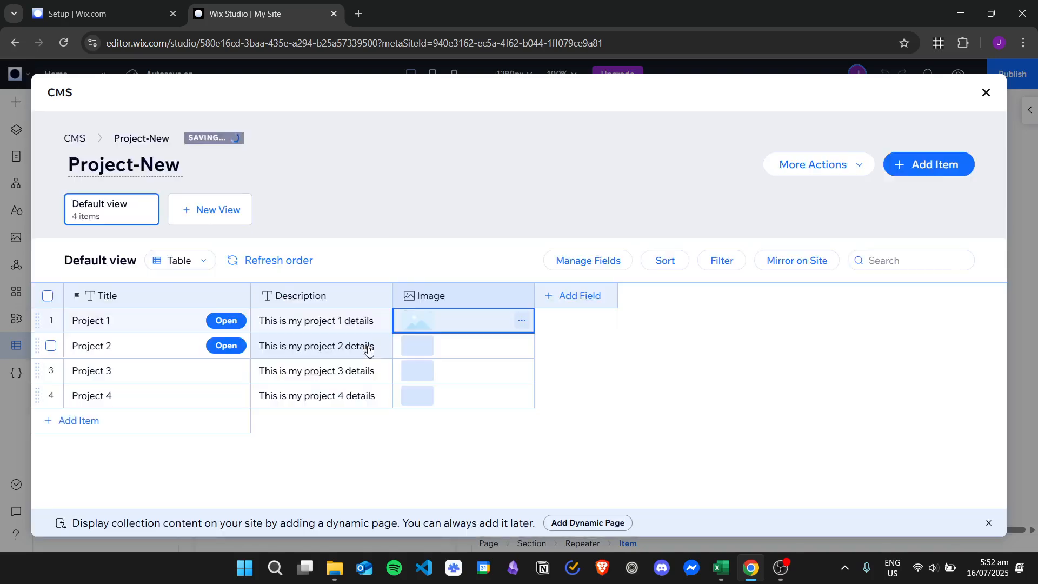
- From Media from Wix, add the "Surfer" photo to Project 2 and the photo of a card among dried flowers to Project 3
{"action": "left_click", "coordinate": [422, 351]}
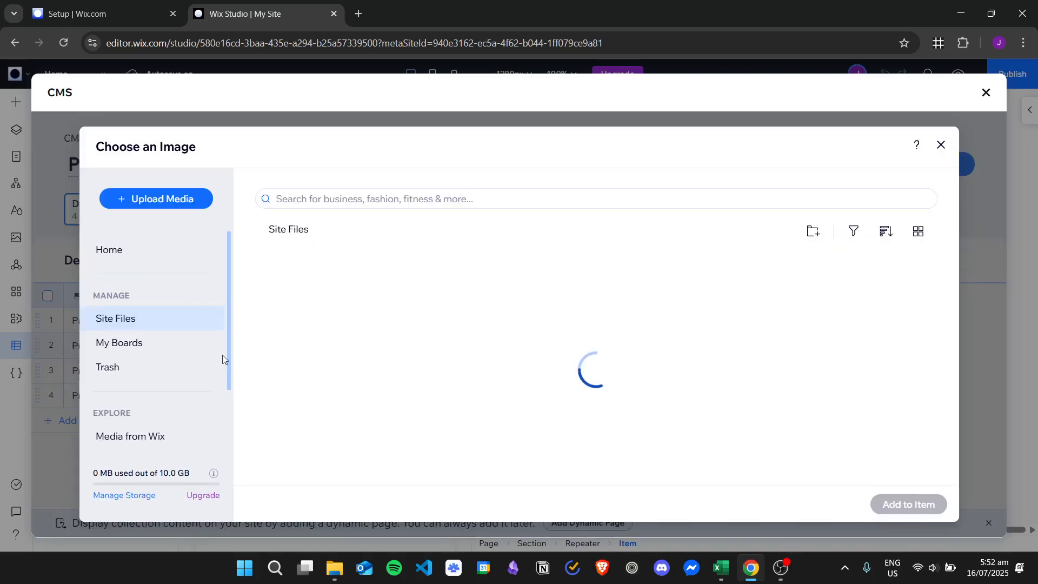
{"action": "left_click", "coordinate": [157, 436]}
{"action": "double_click", "coordinate": [518, 346]}
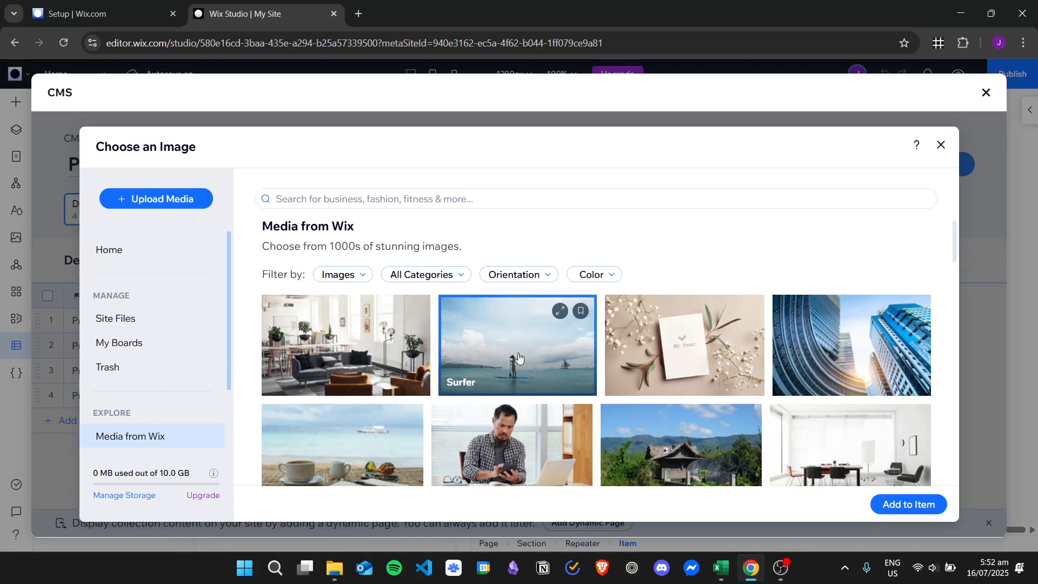
{"action": "left_click", "coordinate": [424, 373]}
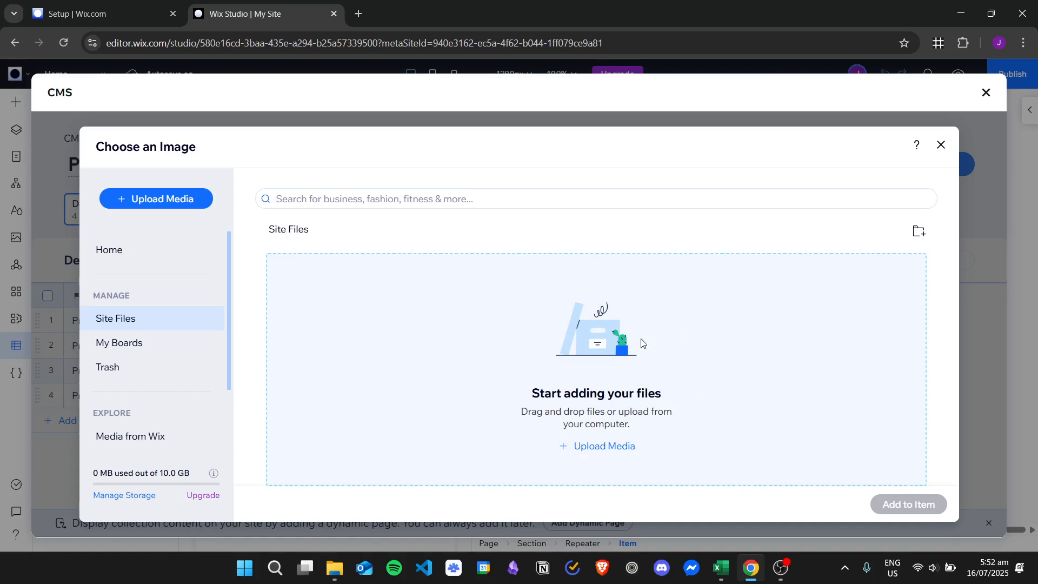
{"action": "left_click", "coordinate": [181, 433]}
{"action": "double_click", "coordinate": [672, 351]}
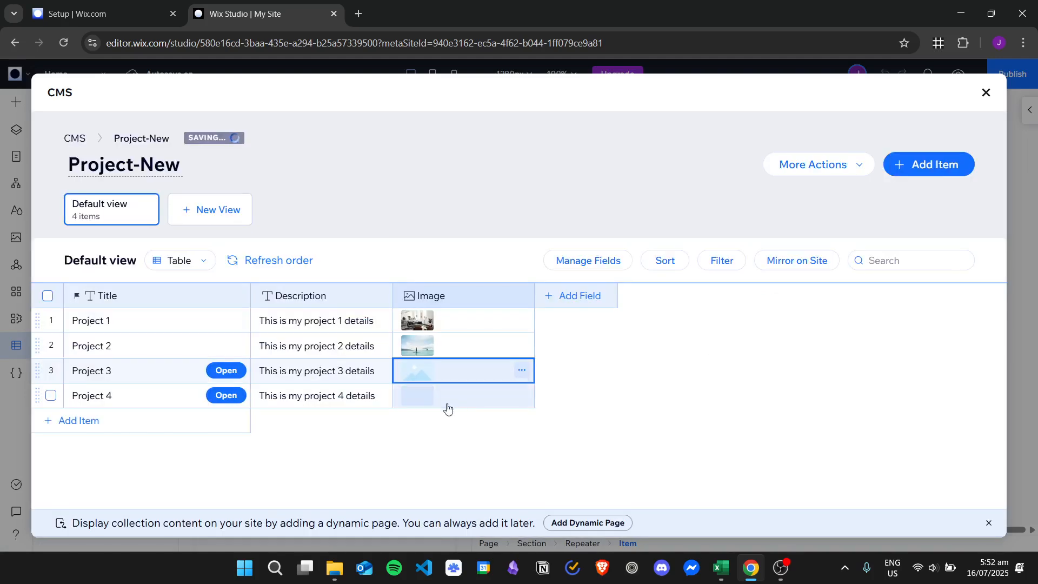
- Add the "Low Angle Building View" photo from Media from Wix to Project 4 and close the CMS to return to the page
{"action": "left_click", "coordinate": [419, 394]}
{"action": "left_click", "coordinate": [409, 394]}
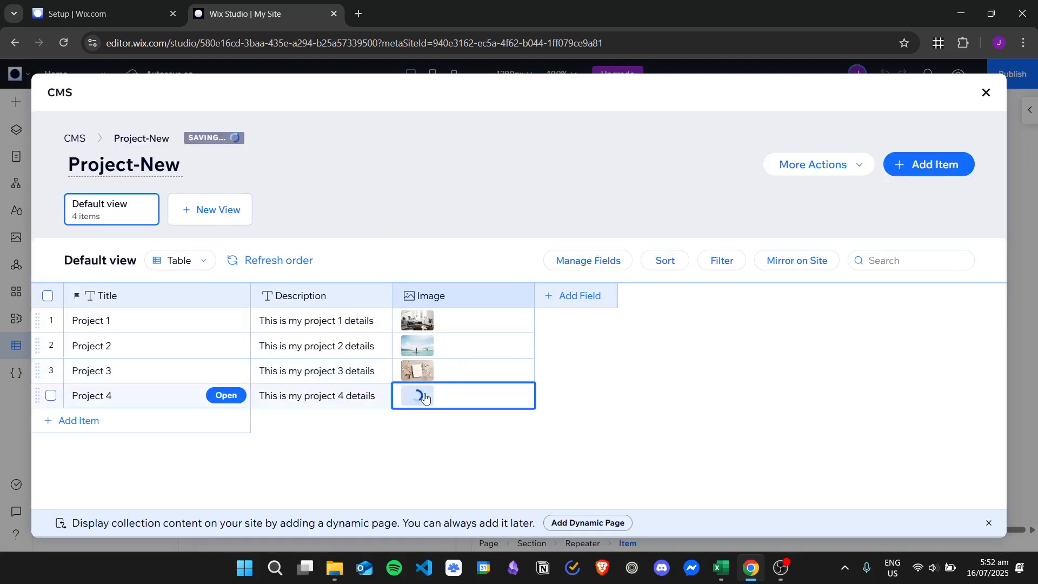
{"action": "left_click", "coordinate": [144, 434]}
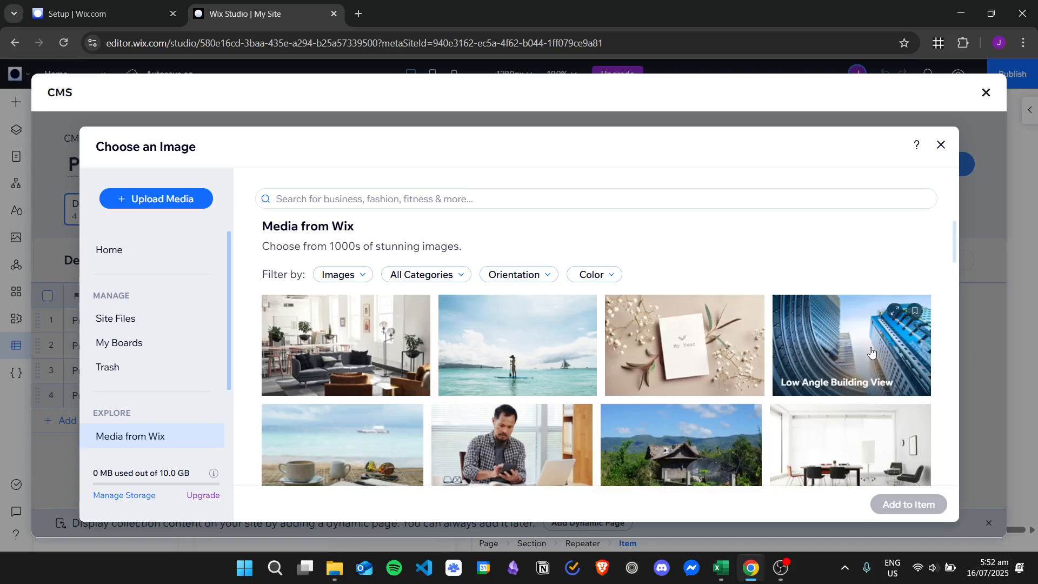
{"action": "left_click", "coordinate": [871, 352]}
{"action": "left_click", "coordinate": [871, 351]}
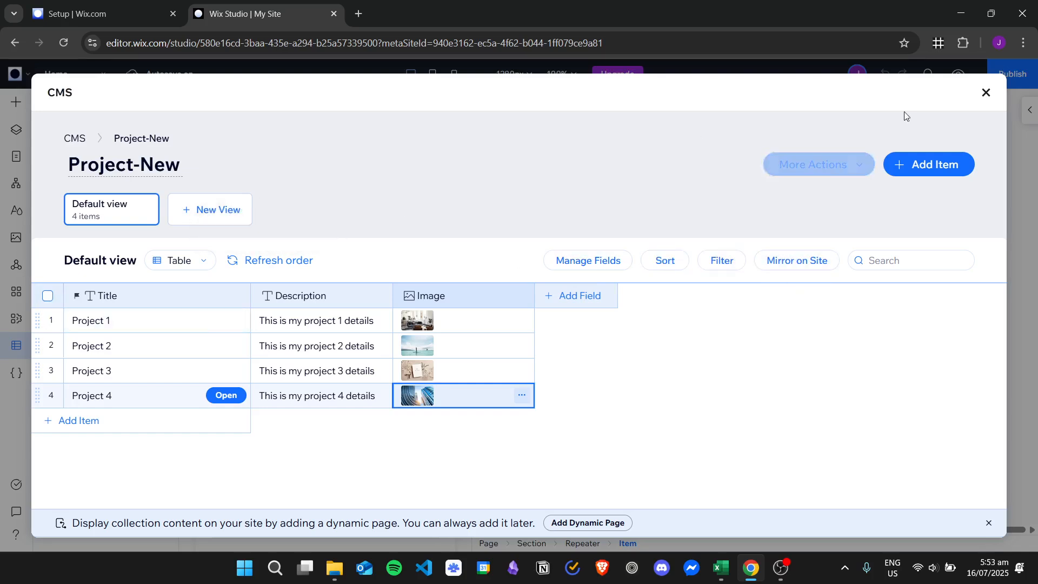
{"action": "left_click", "coordinate": [987, 93]}
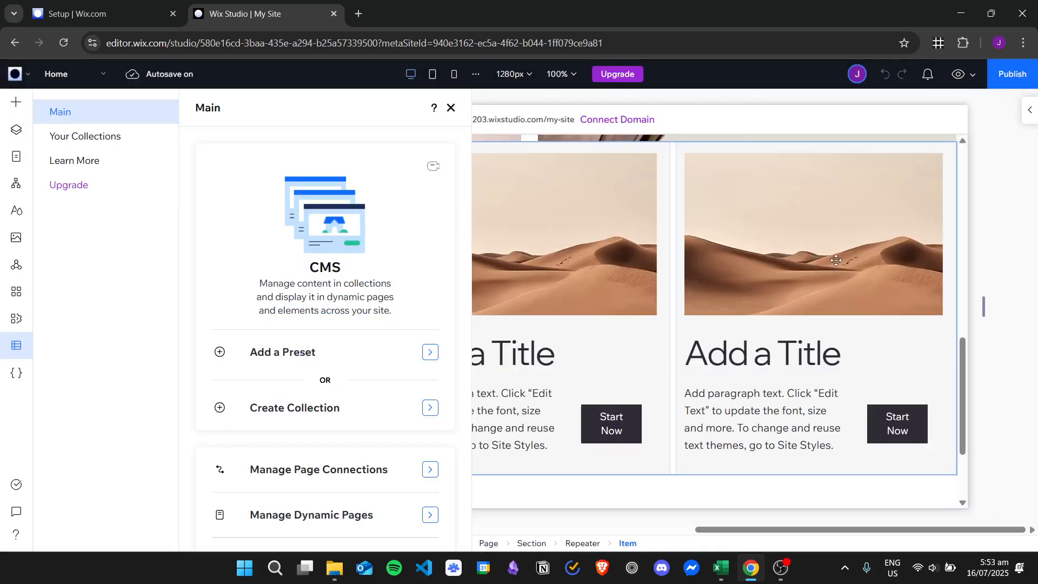
{"action": "left_click", "coordinate": [450, 108]}
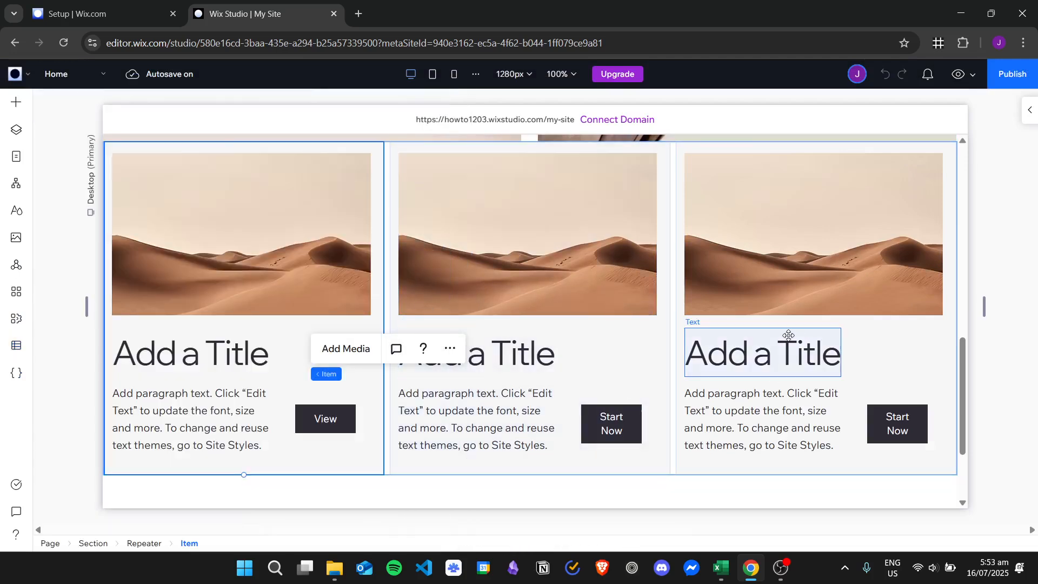
{"action": "left_click", "coordinate": [557, 328]}
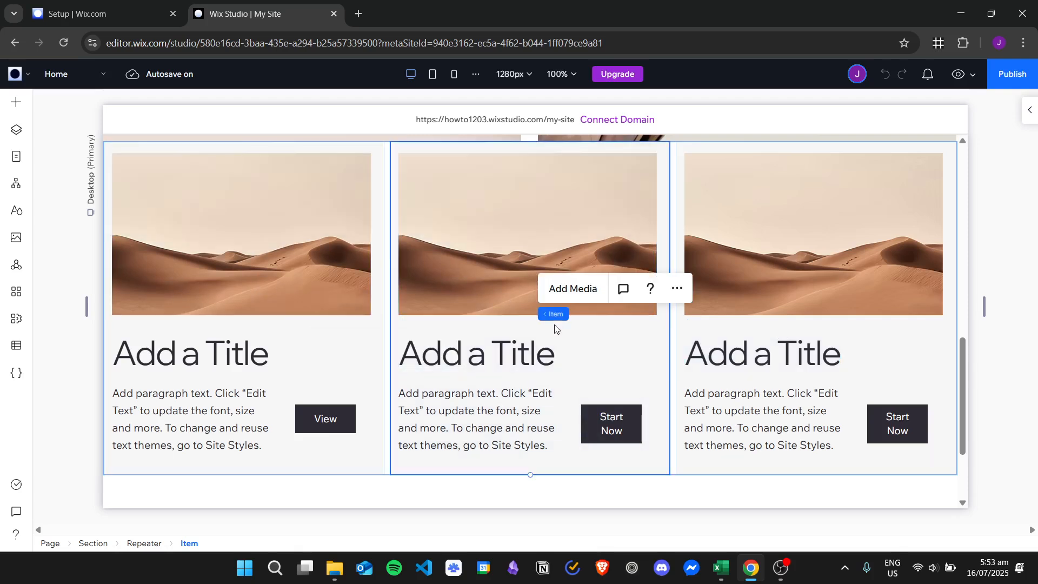
{"action": "left_click", "coordinate": [333, 337]}
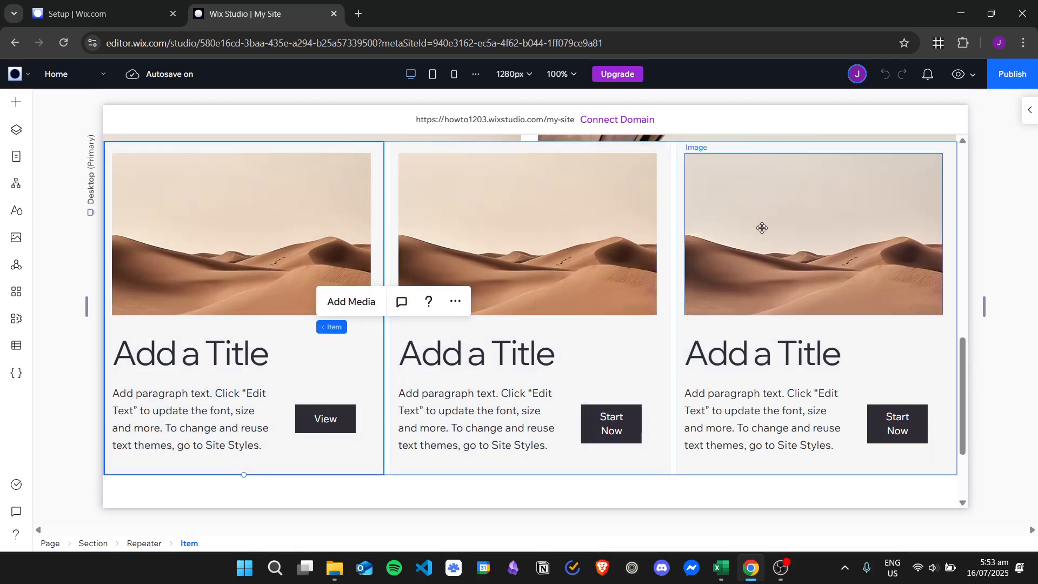
{"action": "left_click", "coordinate": [611, 357]}
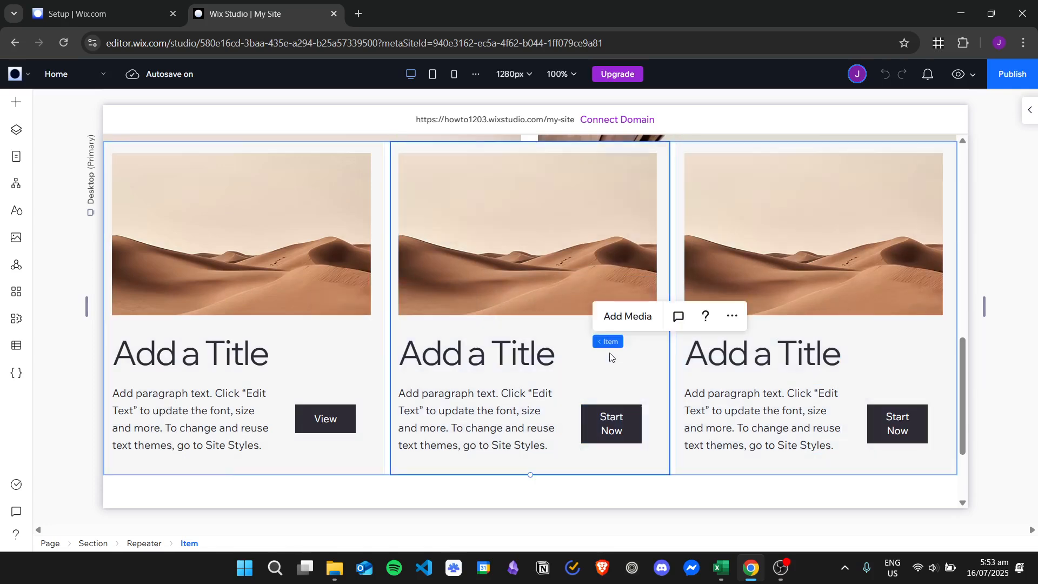
{"action": "left_click", "coordinate": [347, 355]}
{"action": "left_click", "coordinate": [324, 417]}
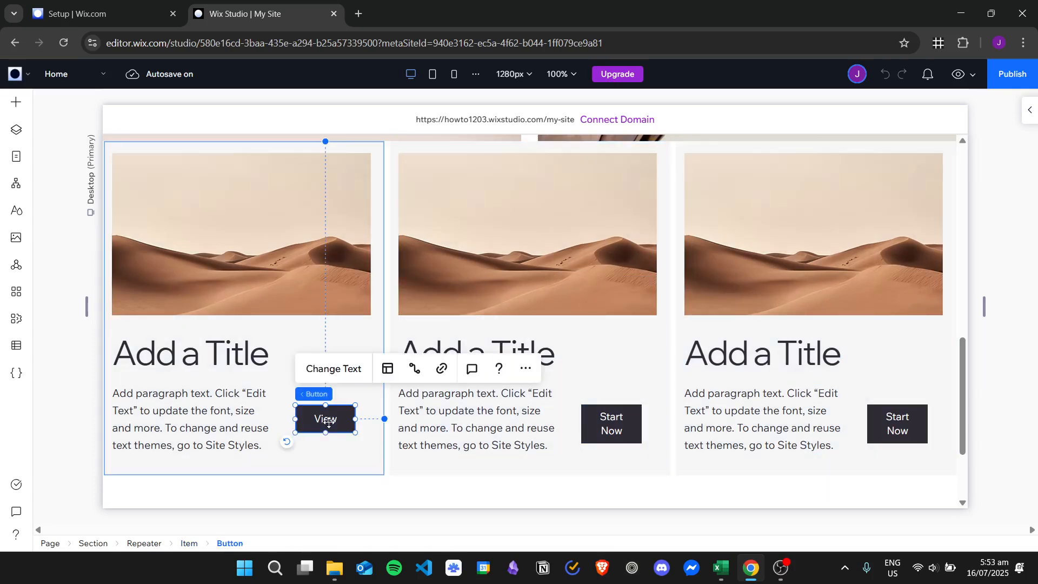
- Change the button text on the second and third repeater cards to "View"
{"action": "left_click", "coordinate": [605, 420]}
{"action": "double_click", "coordinate": [618, 425]}
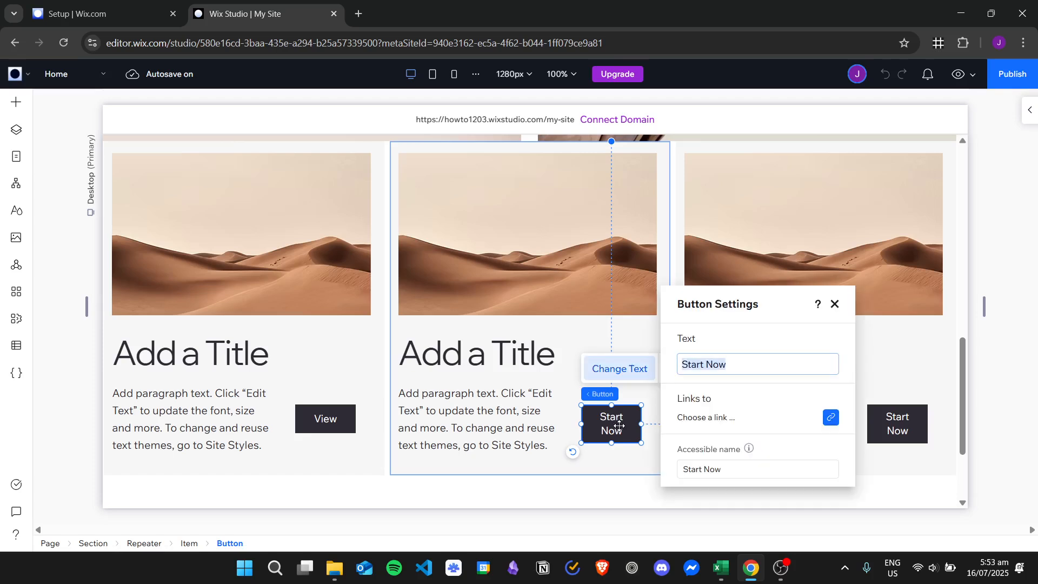
{"action": "type", "text": "View"}
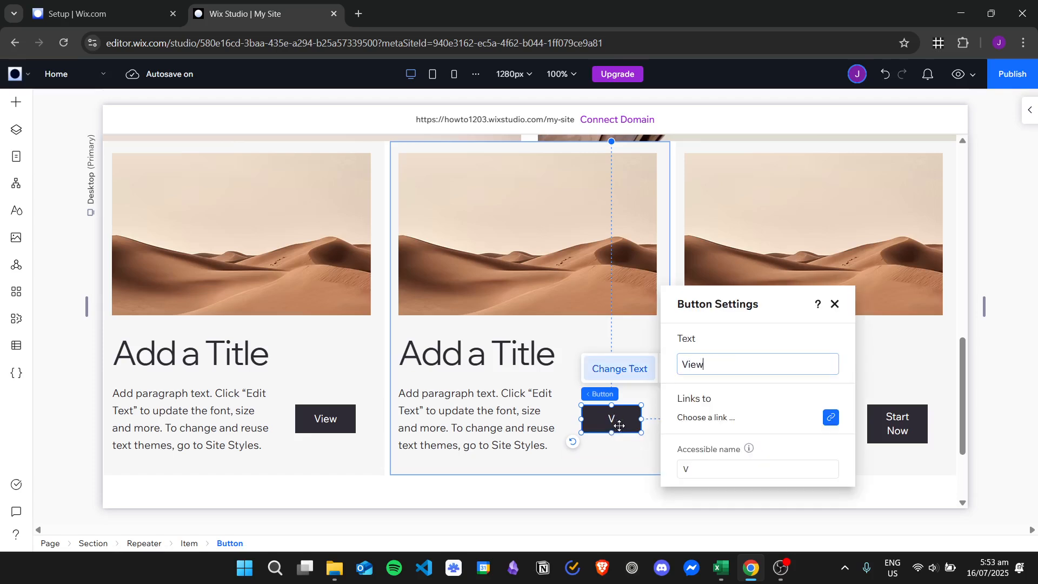
{"action": "left_click", "coordinate": [917, 374]}
{"action": "double_click", "coordinate": [897, 423]}
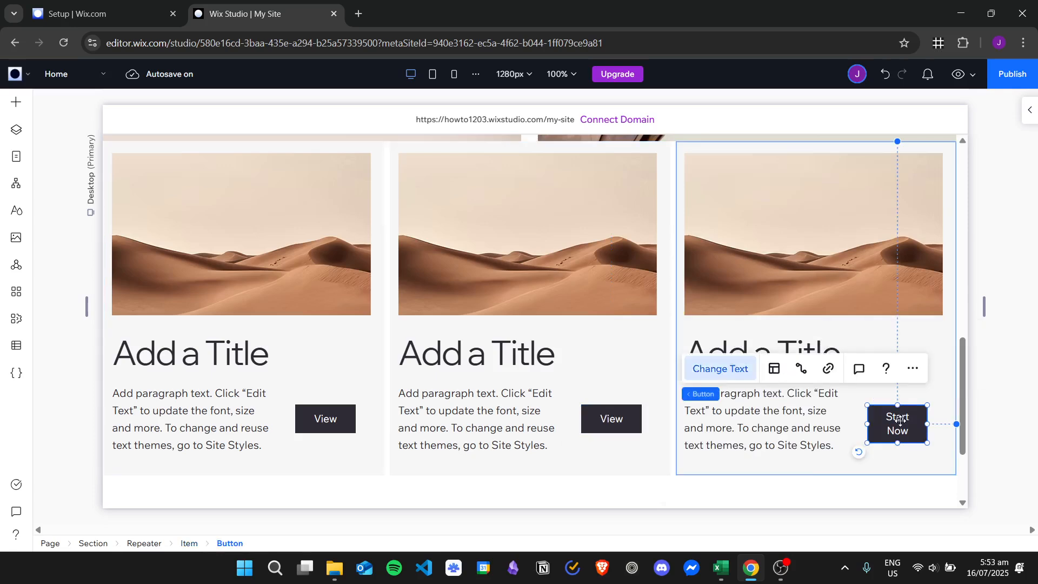
{"action": "type", "text": "V"}
{"action": "type", "text": "iew"}
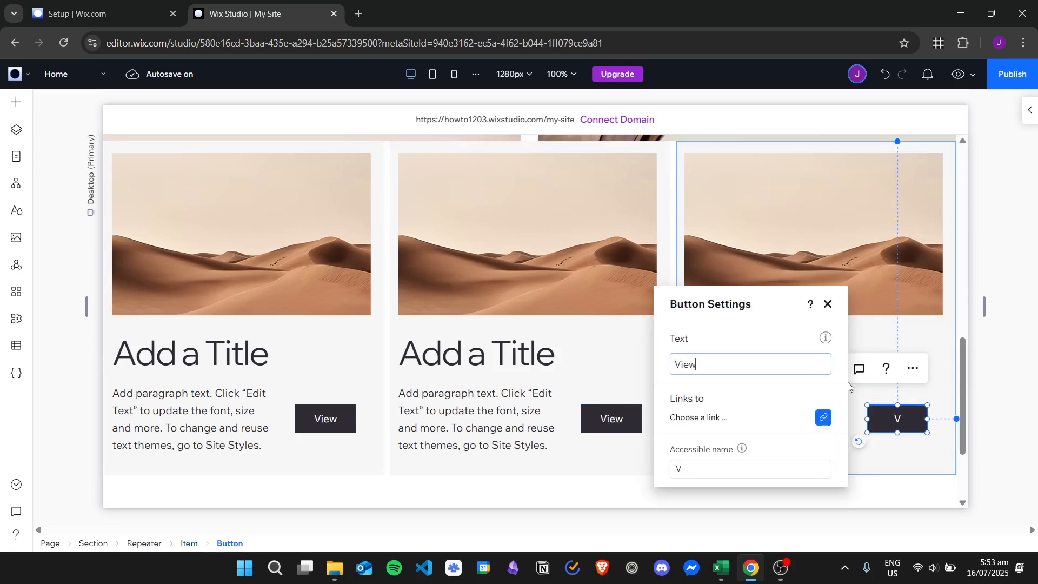
{"action": "left_click", "coordinate": [611, 331]}
- Select the whole repeater and create a dataset for it from the Project-New collection, named "Project-New dataset"
{"action": "left_click", "coordinate": [349, 366]}
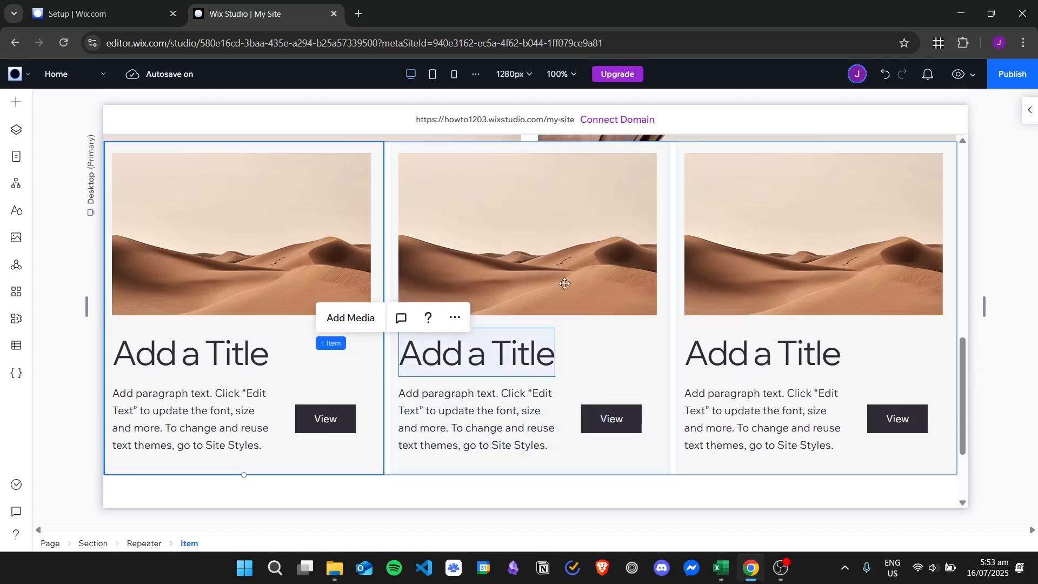
{"action": "left_click", "coordinate": [1027, 116]}
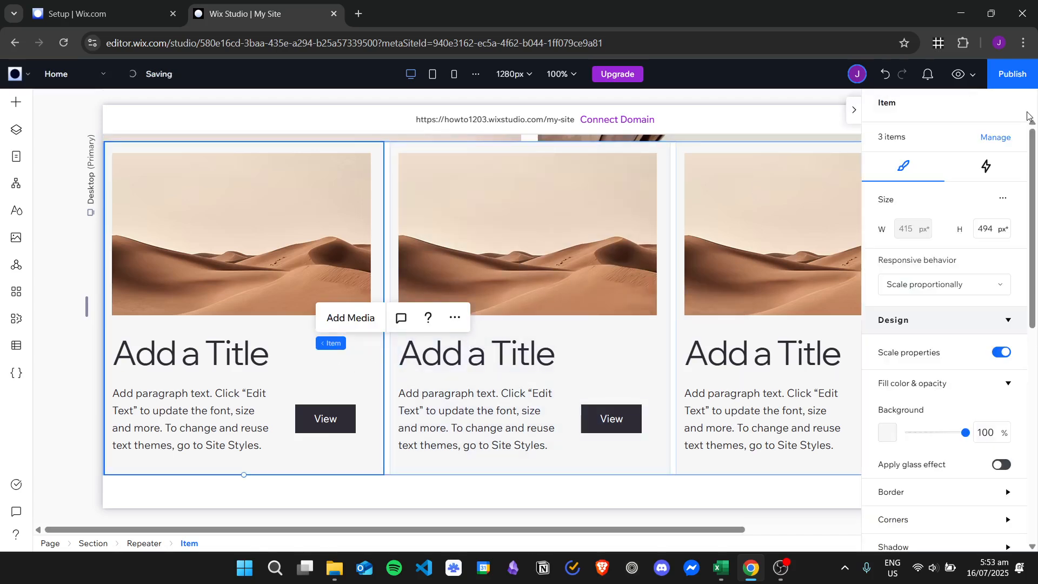
{"action": "right_click", "coordinate": [331, 231]}
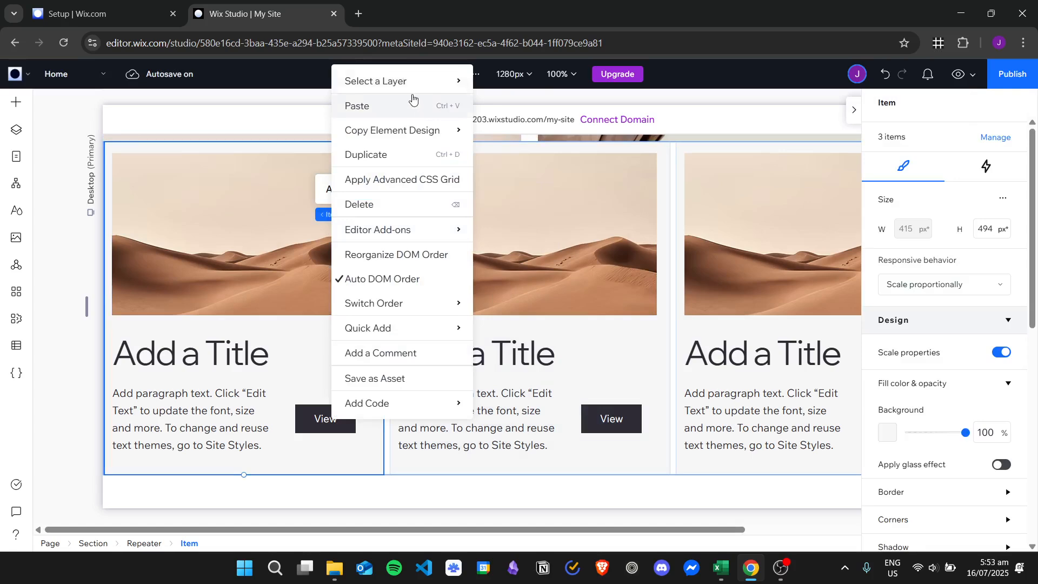
{"action": "mouse_move", "coordinate": [417, 86]}
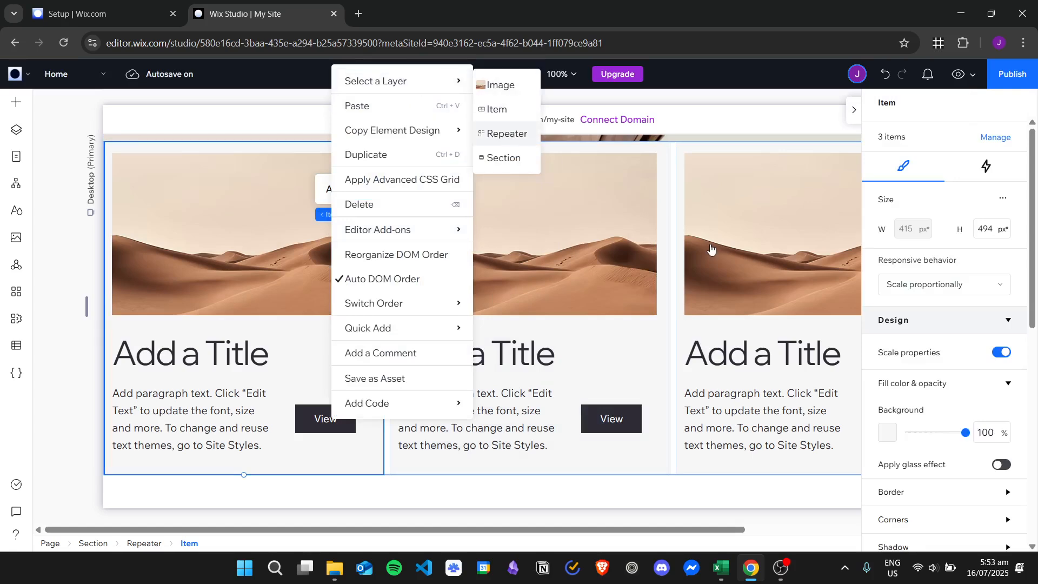
{"action": "left_click", "coordinate": [711, 248]}
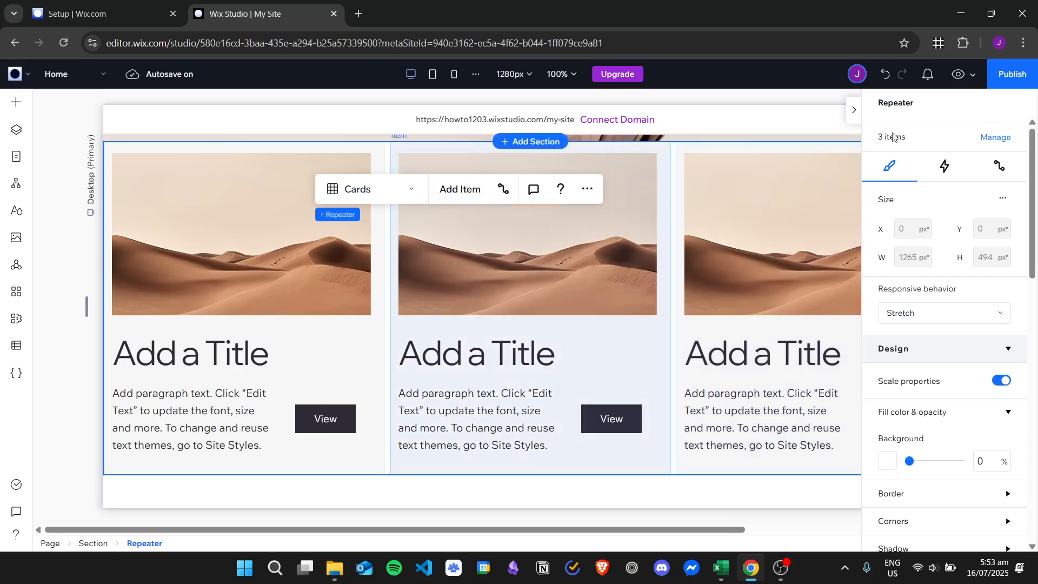
{"action": "left_click", "coordinate": [997, 168]}
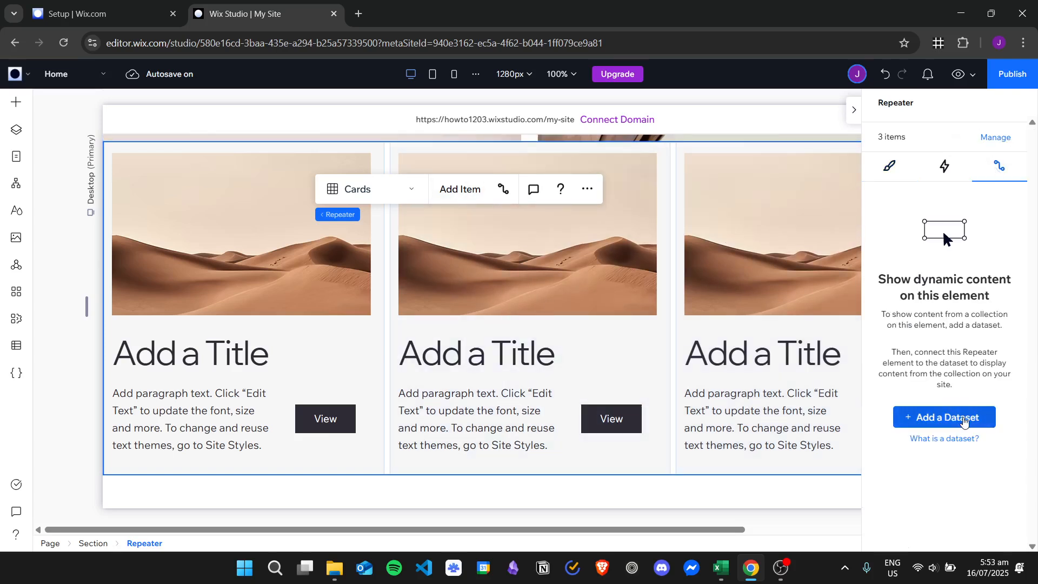
{"action": "left_click", "coordinate": [965, 417]}
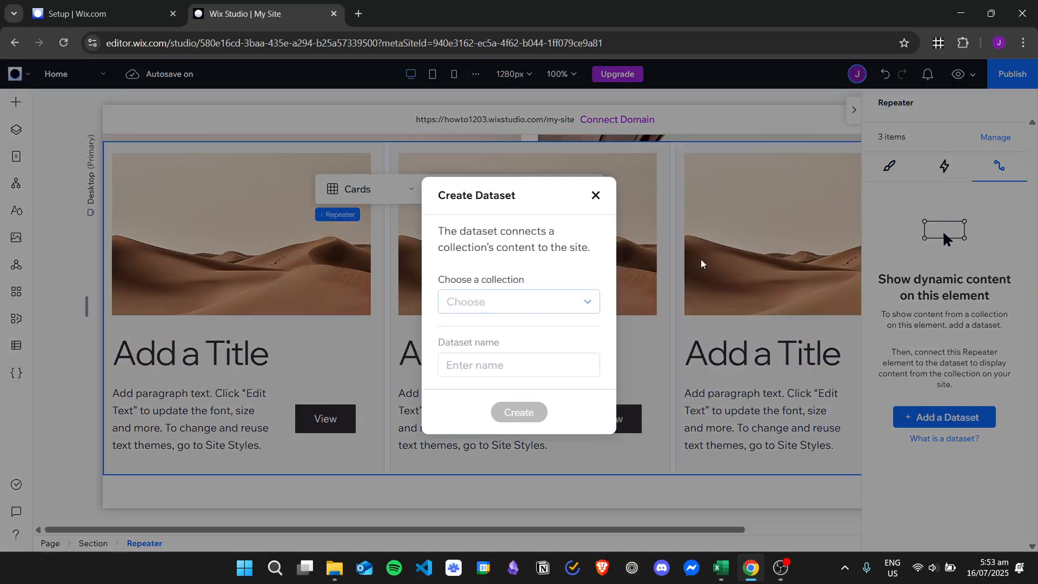
{"action": "left_click", "coordinate": [549, 307]}
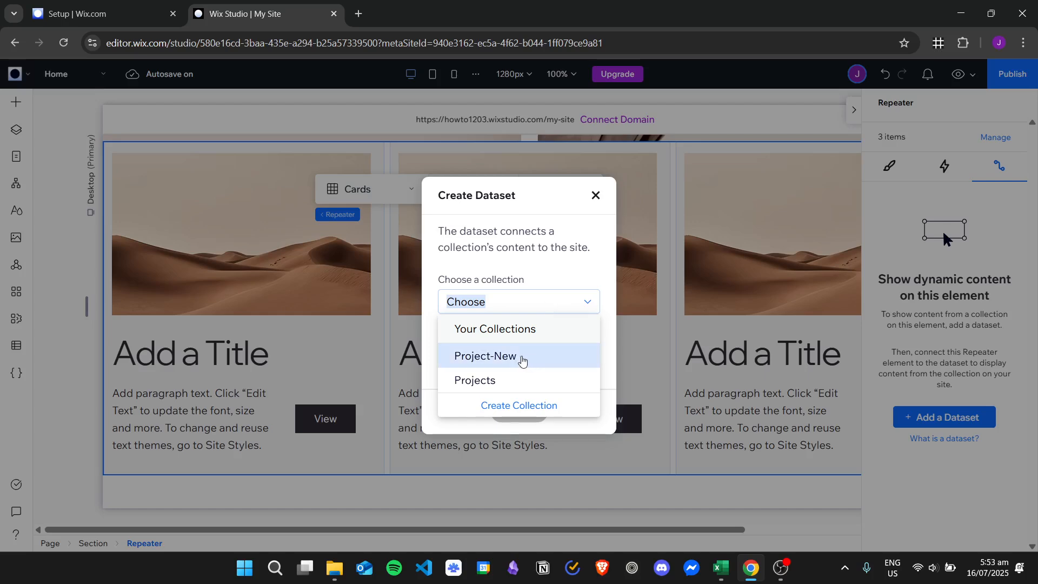
{"action": "left_click", "coordinate": [522, 361]}
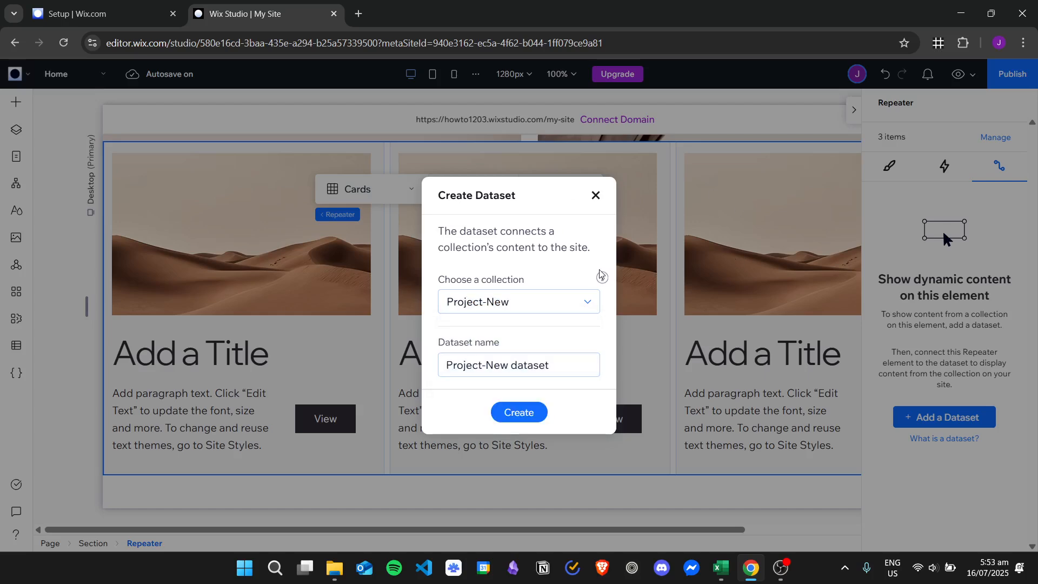
{"action": "left_click", "coordinate": [519, 412]}
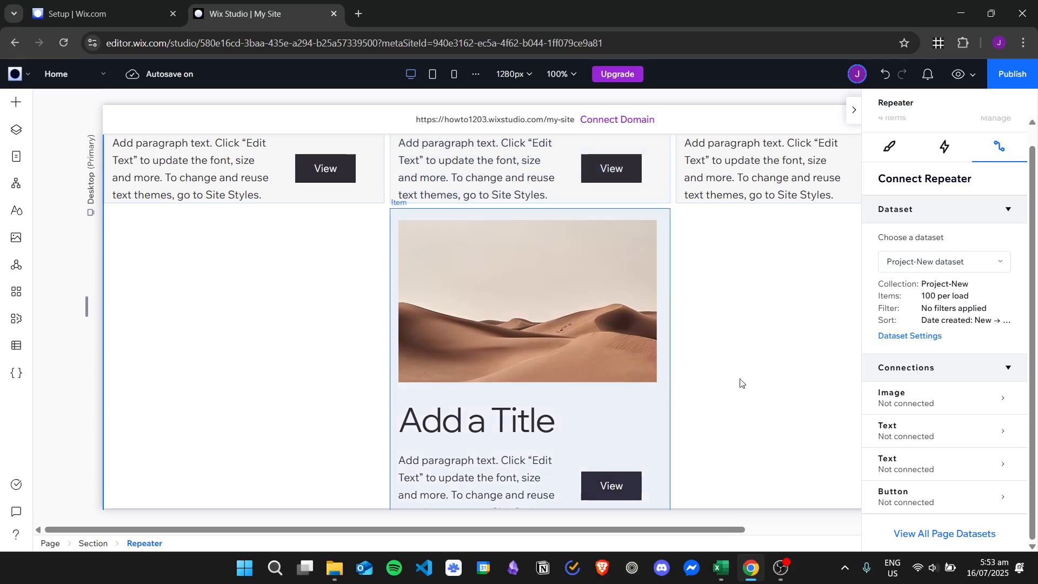
- Connect the image of the first repeater card to the Image field of the Project-New dataset
{"action": "scroll", "coordinate": [741, 383], "scroll_direction": "up", "scroll_amount": 5}
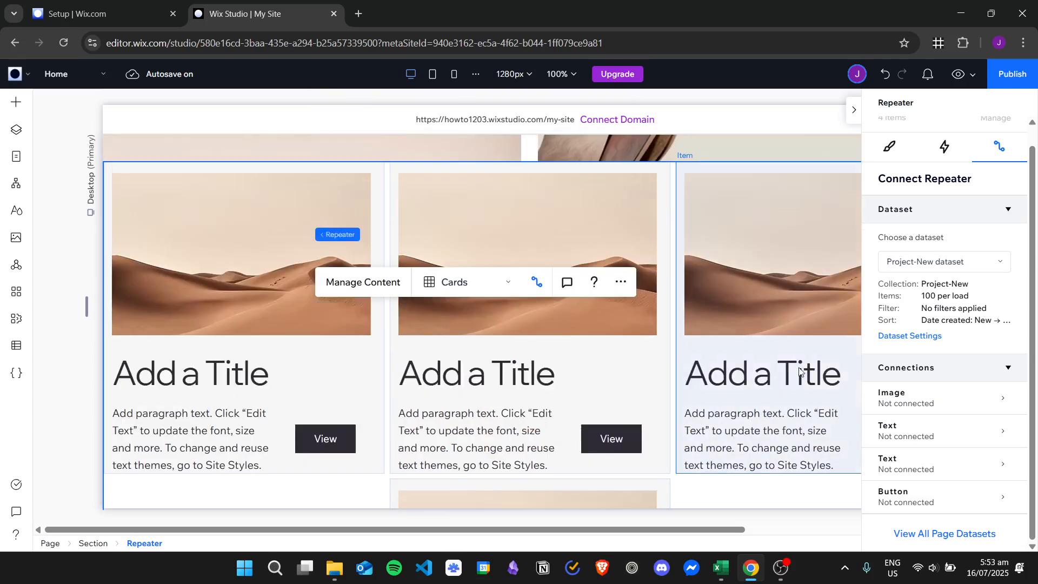
{"action": "left_click", "coordinate": [275, 308]}
{"action": "left_click", "coordinate": [275, 307]}
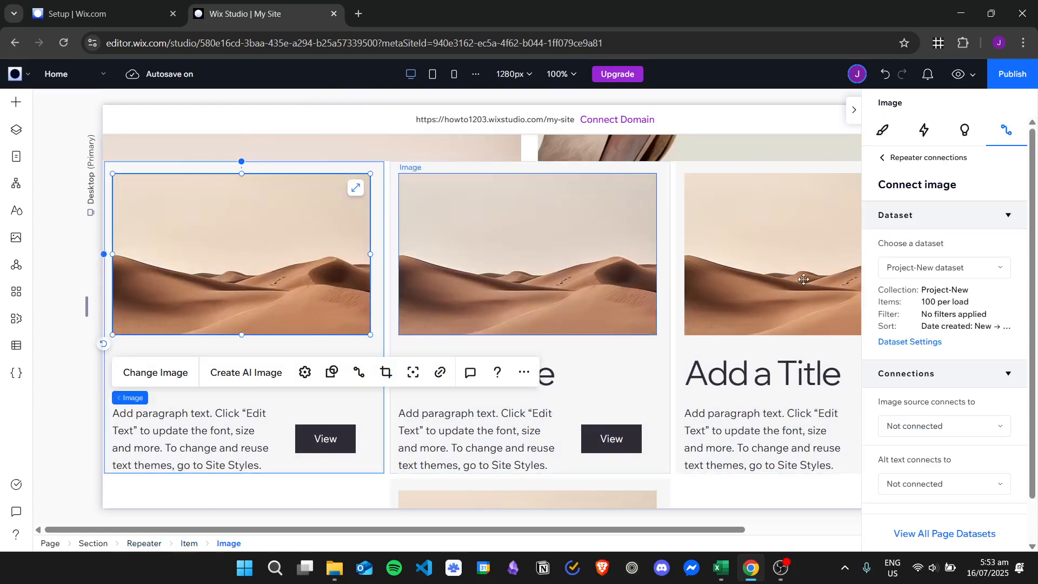
{"action": "scroll", "coordinate": [943, 325], "scroll_direction": "down", "scroll_amount": 2}
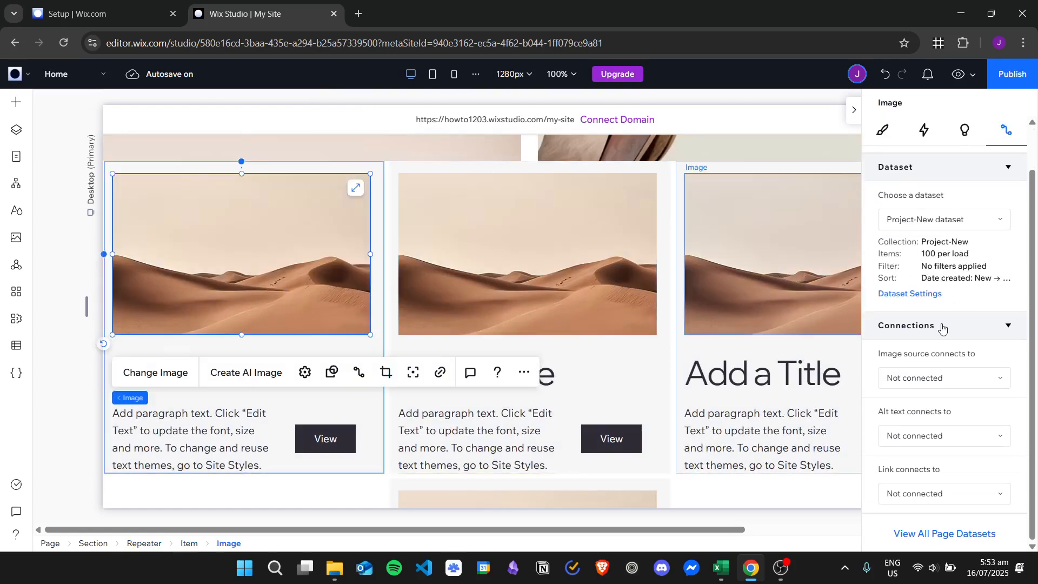
{"action": "left_click", "coordinate": [958, 377]}
{"action": "left_click", "coordinate": [920, 428]}
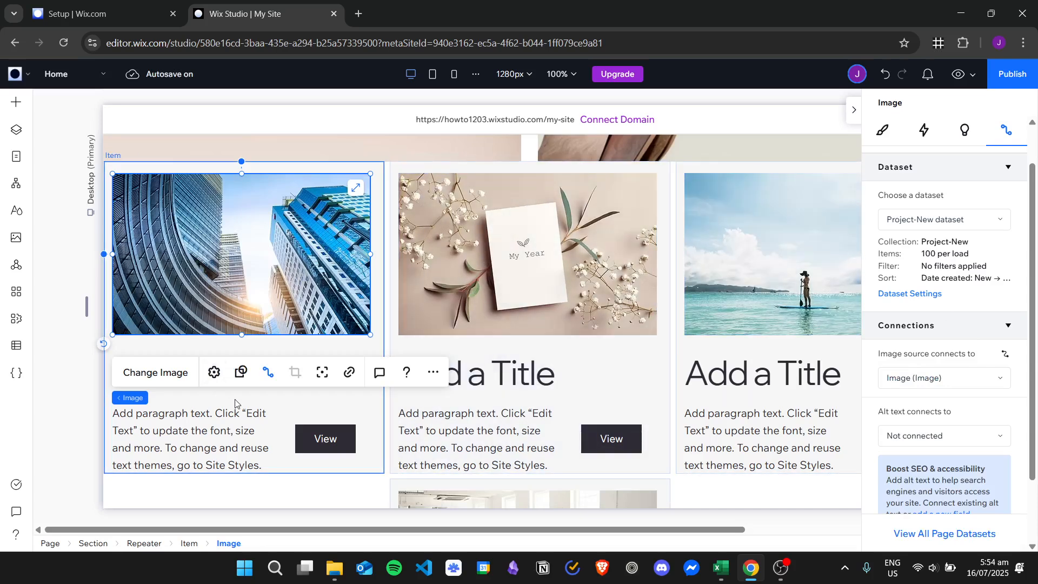
- Connect the first repeater card's "Add a Title" text to the Title (Text) field of the Project-New dataset
{"action": "left_click", "coordinate": [223, 381]}
{"action": "left_click", "coordinate": [222, 382]}
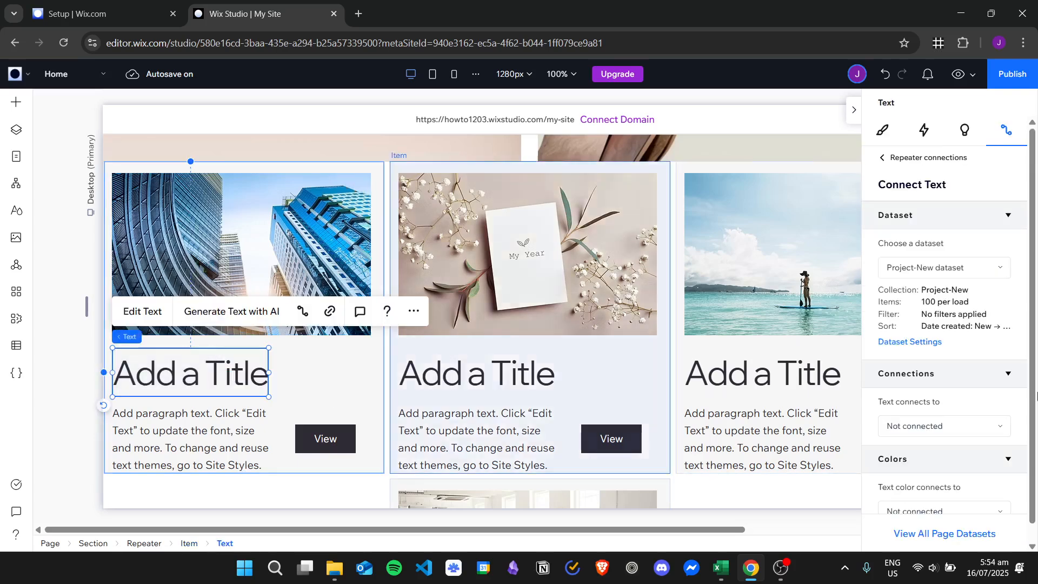
{"action": "scroll", "coordinate": [975, 380], "scroll_direction": "down", "scroll_amount": 1}
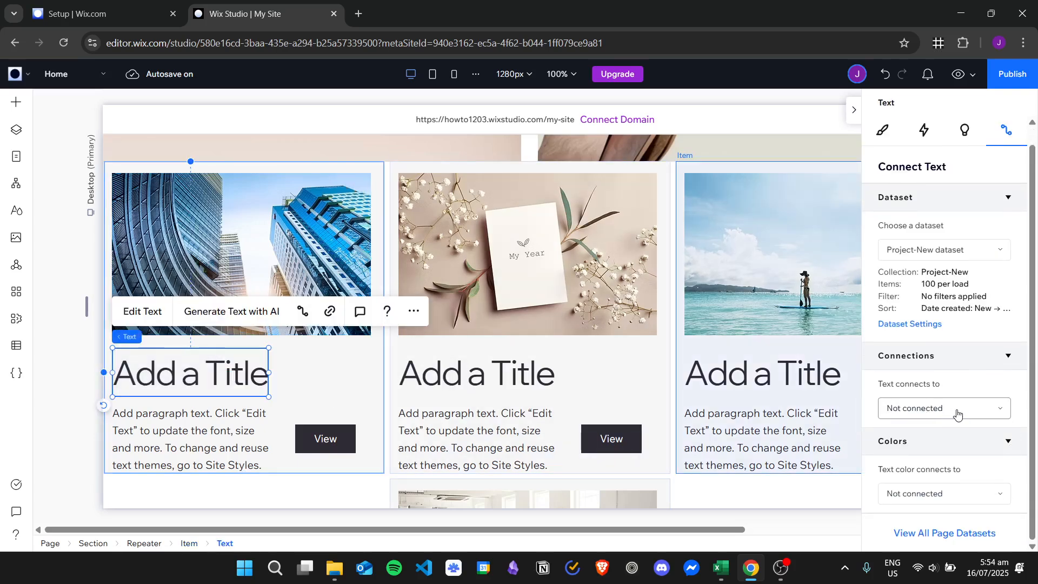
{"action": "left_click", "coordinate": [957, 414]}
{"action": "left_click", "coordinate": [925, 492]}
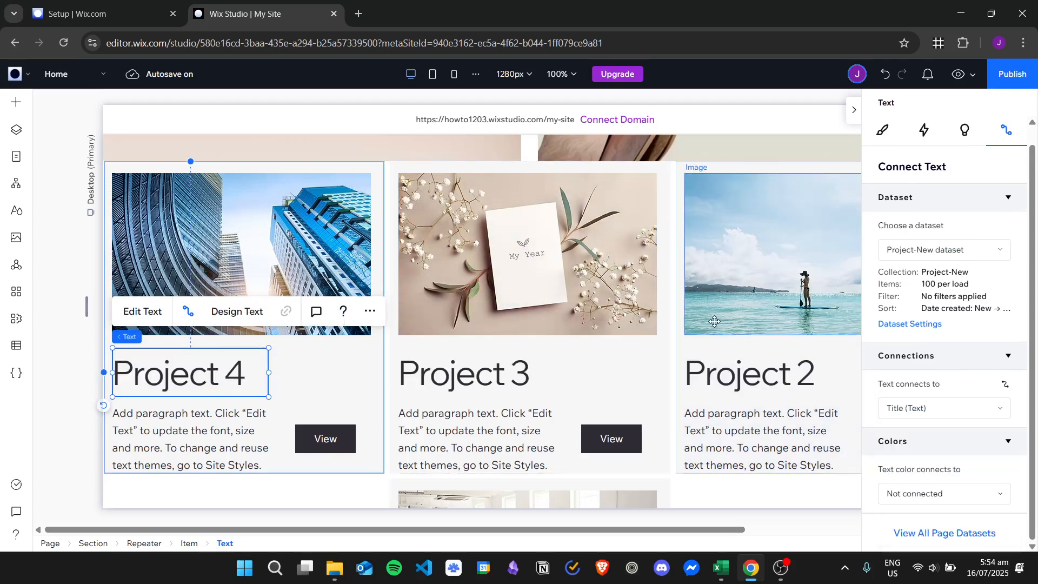
- Look over all the repeater cards to check their images and titles against the collection items
{"action": "scroll", "coordinate": [597, 294], "scroll_direction": "down", "scroll_amount": 5}
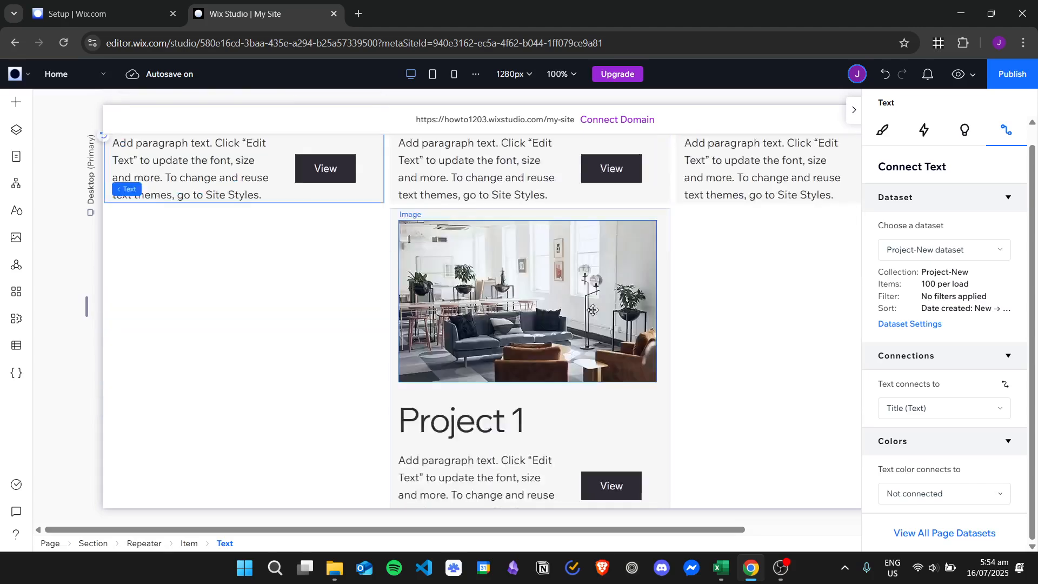
{"action": "scroll", "coordinate": [584, 343], "scroll_direction": "up", "scroll_amount": 5}
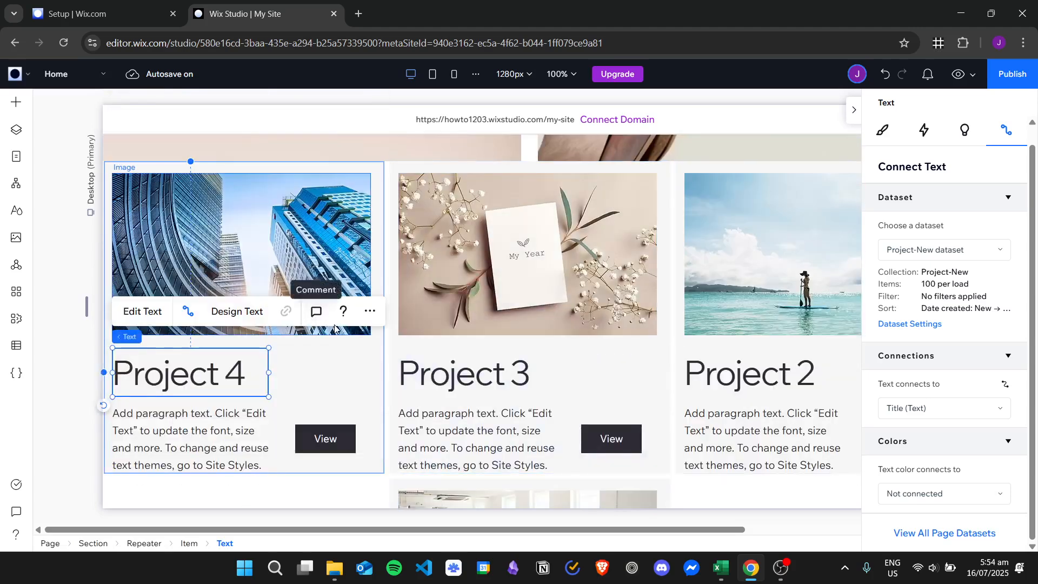
{"action": "scroll", "coordinate": [517, 385], "scroll_direction": "down", "scroll_amount": 2}
{"action": "scroll", "coordinate": [517, 385], "scroll_direction": "down", "scroll_amount": 4}
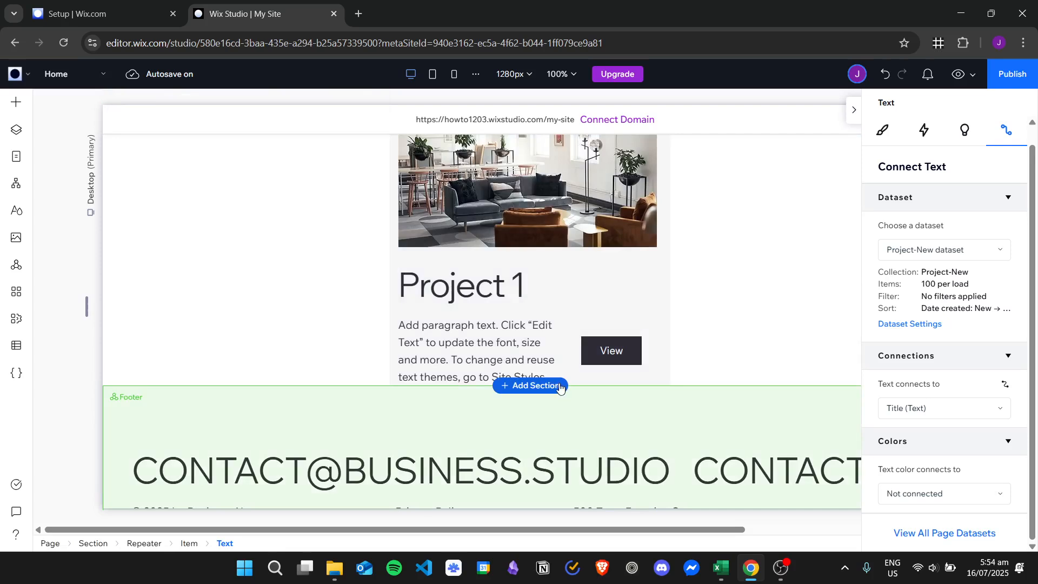
{"action": "scroll", "coordinate": [563, 370], "scroll_direction": "up", "scroll_amount": 2}
{"action": "scroll", "coordinate": [501, 368], "scroll_direction": "up", "scroll_amount": 2}
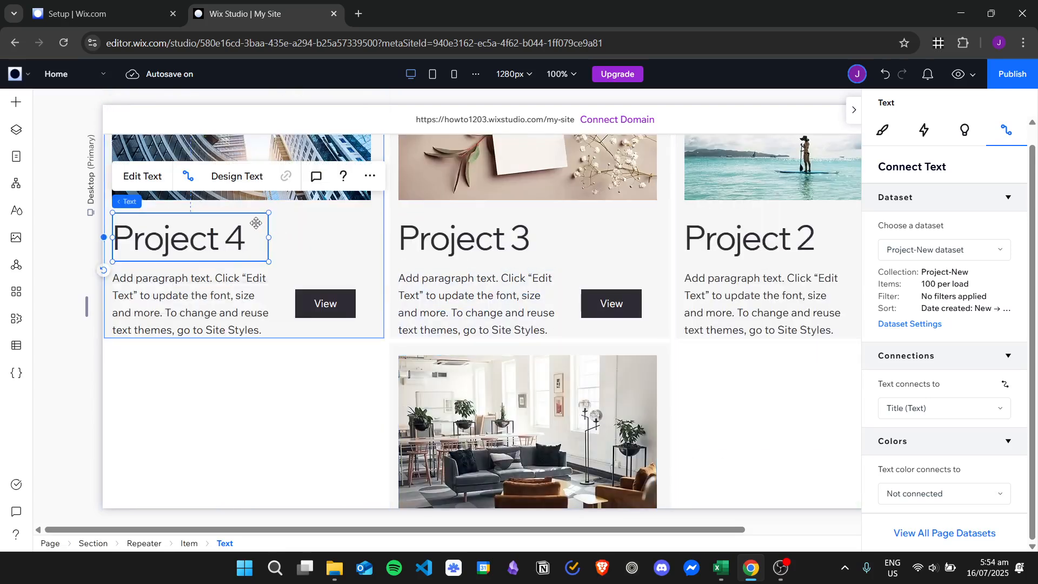
{"action": "scroll", "coordinate": [634, 278], "scroll_direction": "down", "scroll_amount": 4}
{"action": "scroll", "coordinate": [541, 350], "scroll_direction": "up", "scroll_amount": 4}
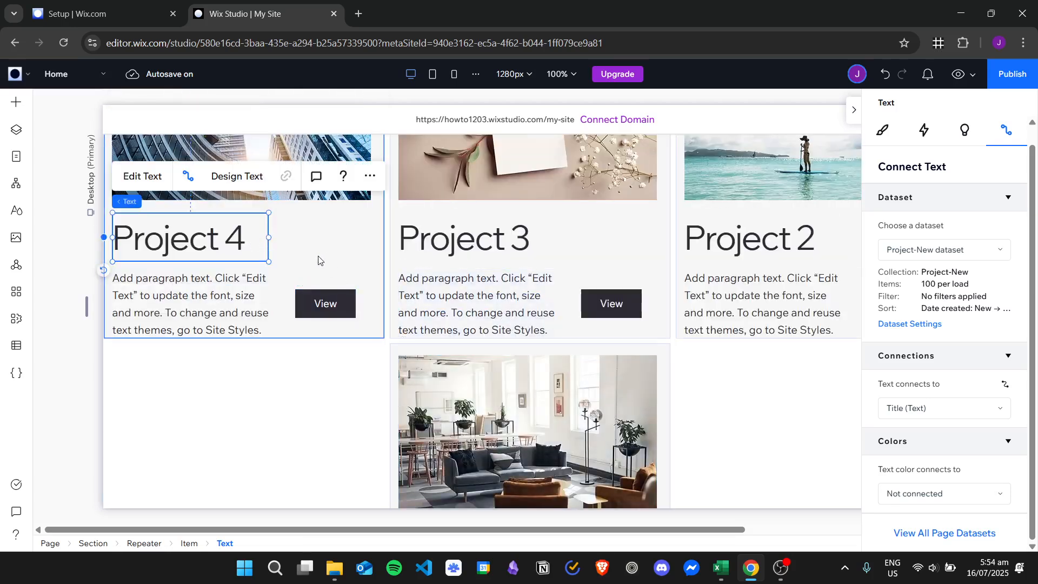
{"action": "scroll", "coordinate": [563, 237], "scroll_direction": "down", "scroll_amount": 3}
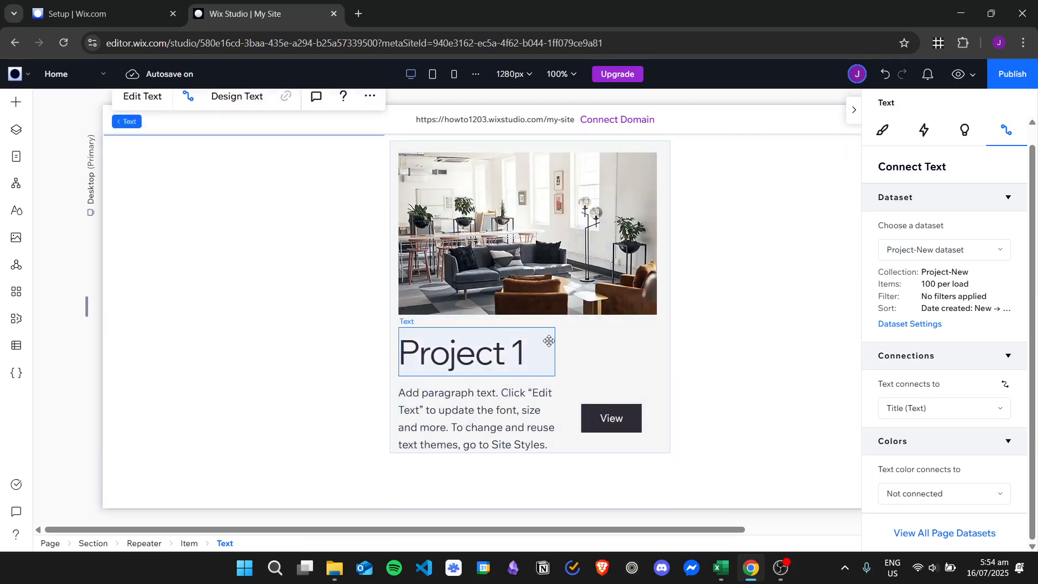
- Connect the first repeater card's paragraph text to the Description (Text) field of the Project-New dataset
{"action": "scroll", "coordinate": [549, 340], "scroll_direction": "up", "scroll_amount": 5}
{"action": "left_click", "coordinate": [211, 428]}
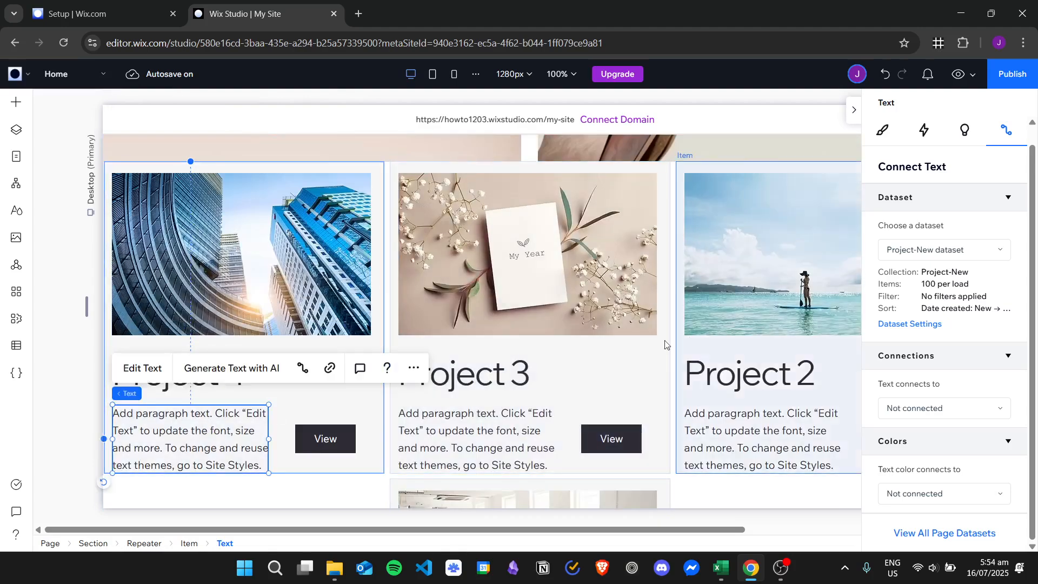
{"action": "scroll", "coordinate": [621, 324], "scroll_direction": "down", "scroll_amount": 1}
{"action": "left_click", "coordinate": [928, 406]}
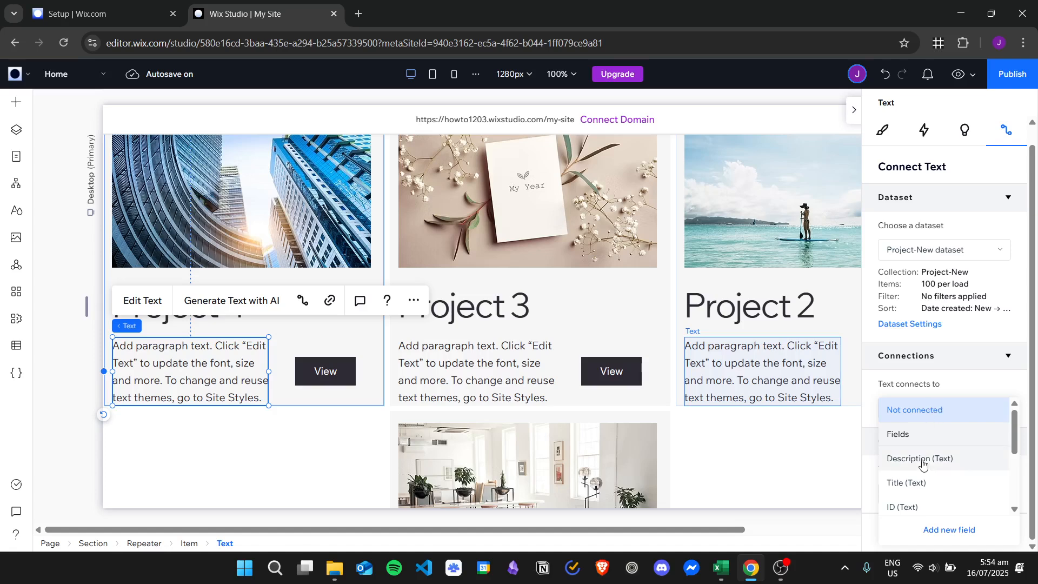
{"action": "left_click", "coordinate": [901, 457]}
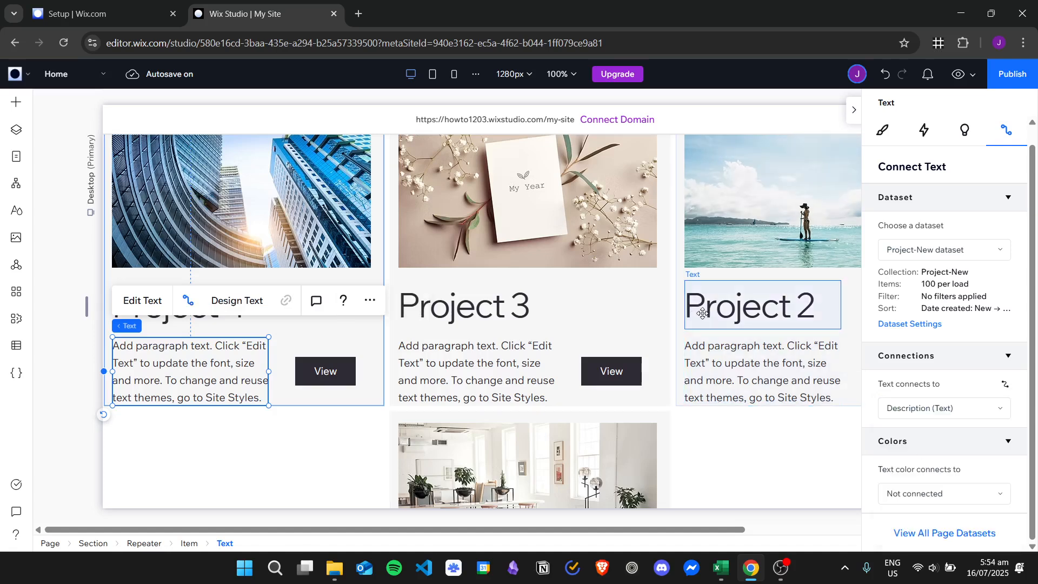
{"action": "scroll", "coordinate": [366, 325], "scroll_direction": "down", "scroll_amount": 1}
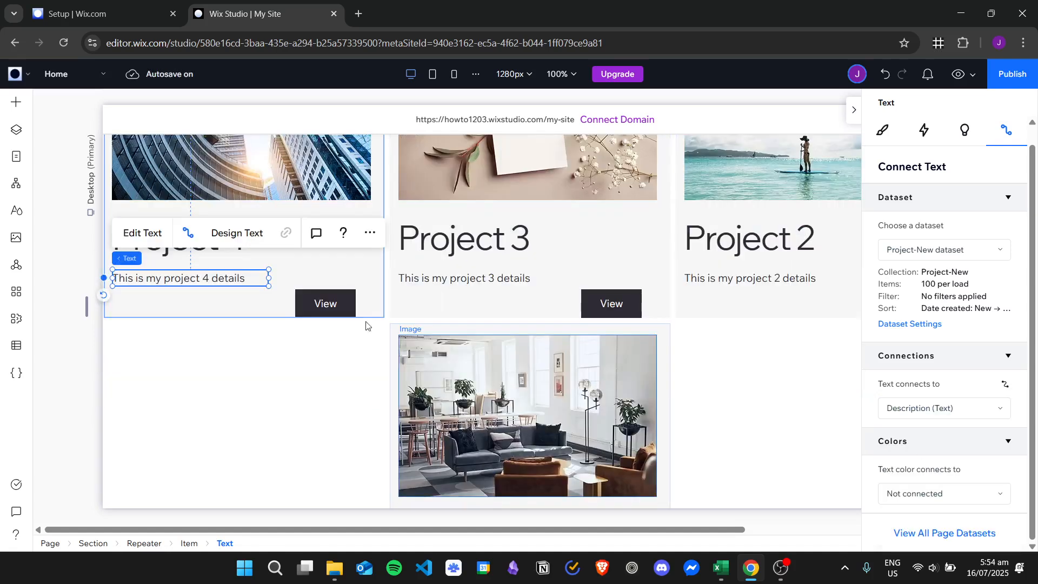
- Move the first card's View button slightly upward beside the project description and review its dataset connection options
{"action": "left_click", "coordinate": [345, 308]}
{"action": "left_click_drag", "start_coordinate": [338, 295], "coordinate": [337, 278]}
{"action": "scroll", "coordinate": [615, 315], "scroll_direction": "up", "scroll_amount": 1}
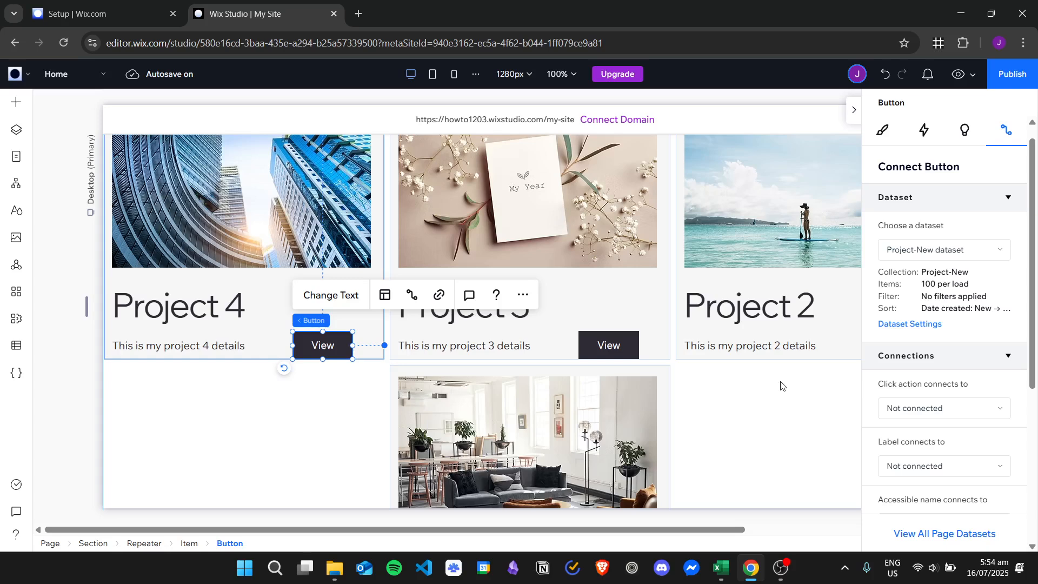
{"action": "scroll", "coordinate": [969, 398], "scroll_direction": "down", "scroll_amount": 2}
{"action": "scroll", "coordinate": [996, 352], "scroll_direction": "down", "scroll_amount": 2}
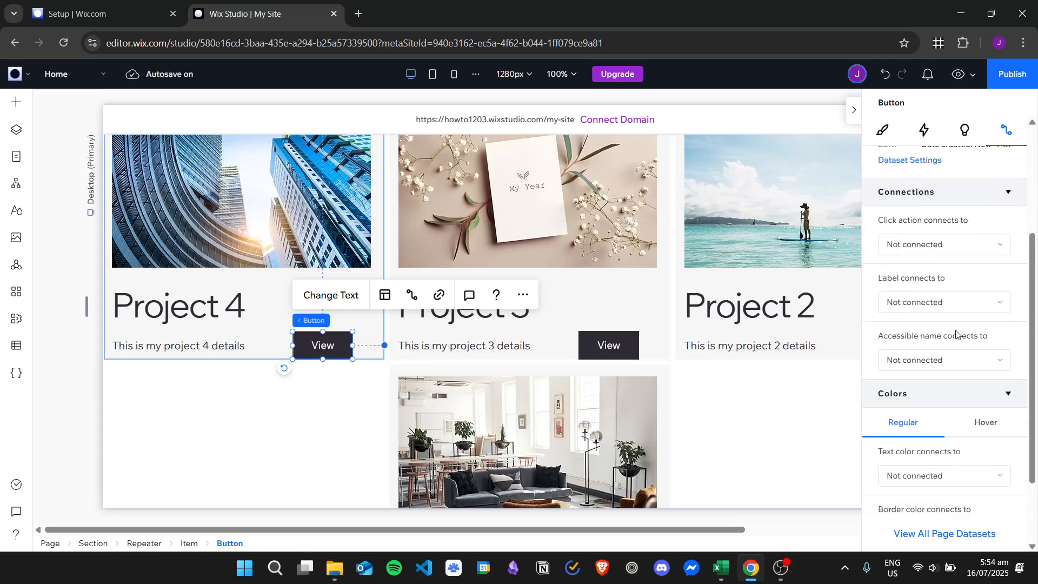
{"action": "scroll", "coordinate": [953, 358], "scroll_direction": "up", "scroll_amount": 4}
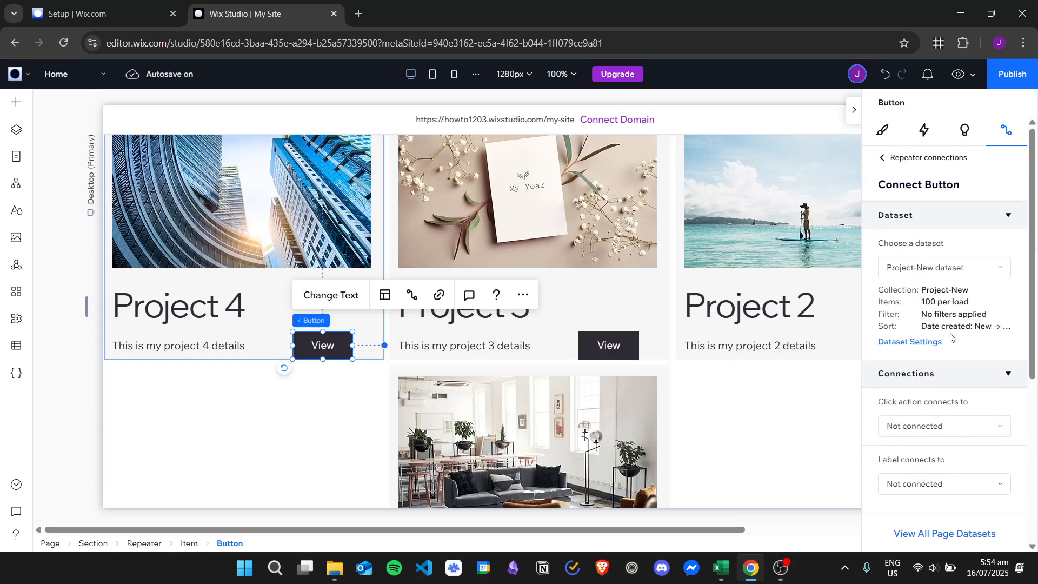
- Open the Project-New collection in the CMS and add a dynamic Item page for it to the site
{"action": "left_click", "coordinate": [17, 344]}
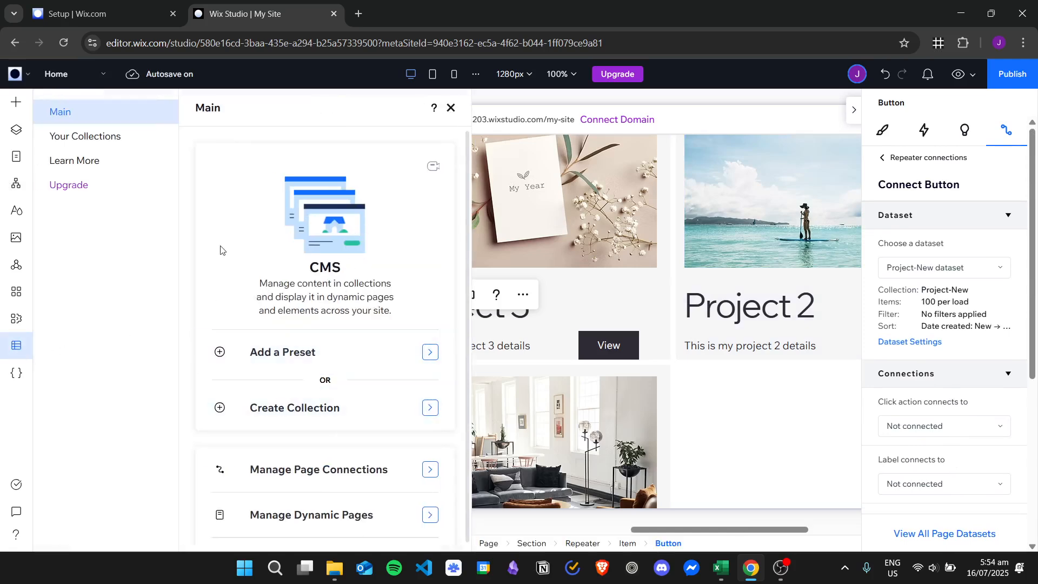
{"action": "left_click", "coordinate": [133, 139]}
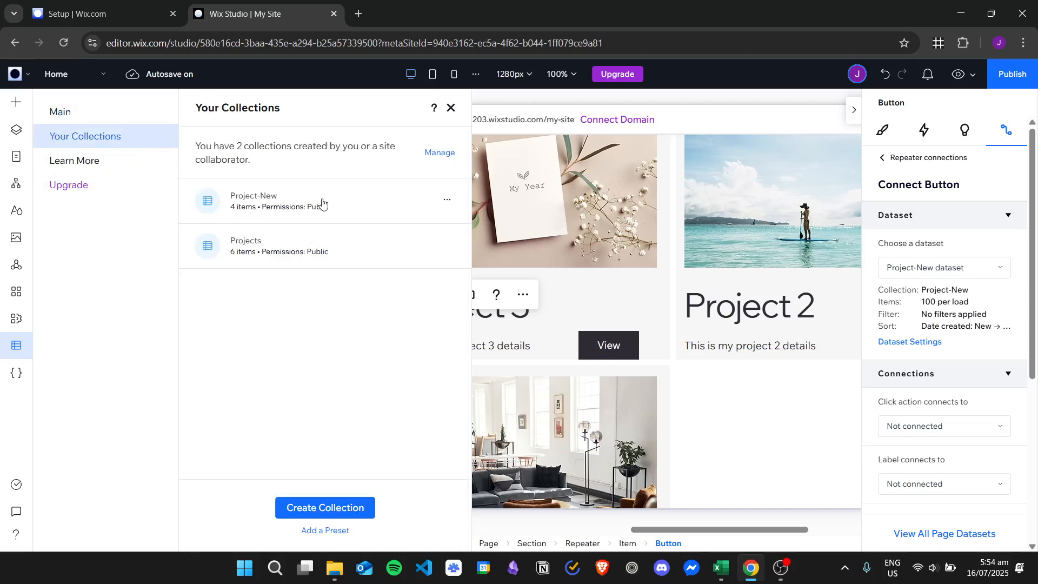
{"action": "left_click", "coordinate": [362, 204]}
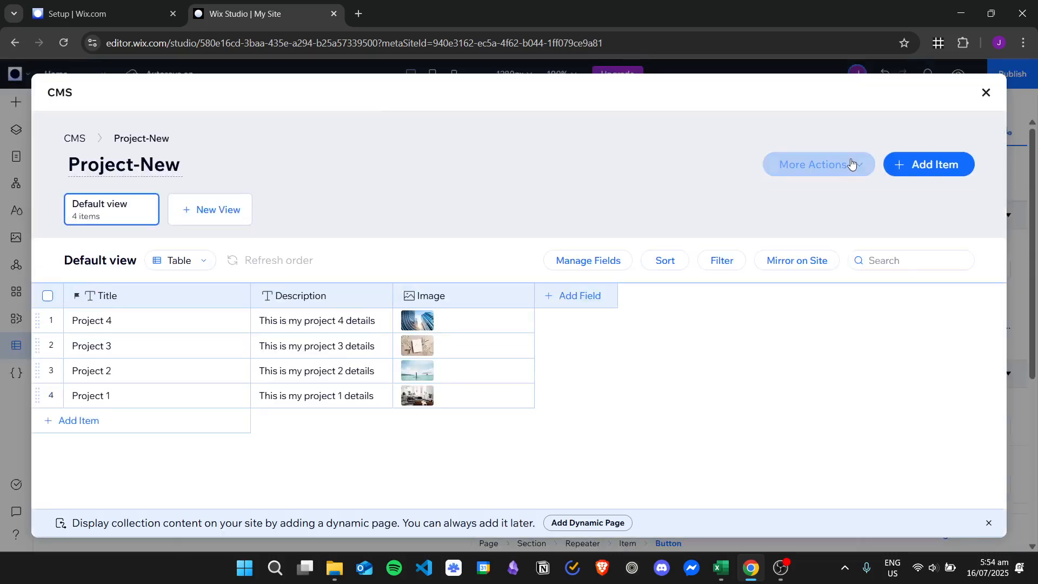
{"action": "left_click", "coordinate": [847, 165]}
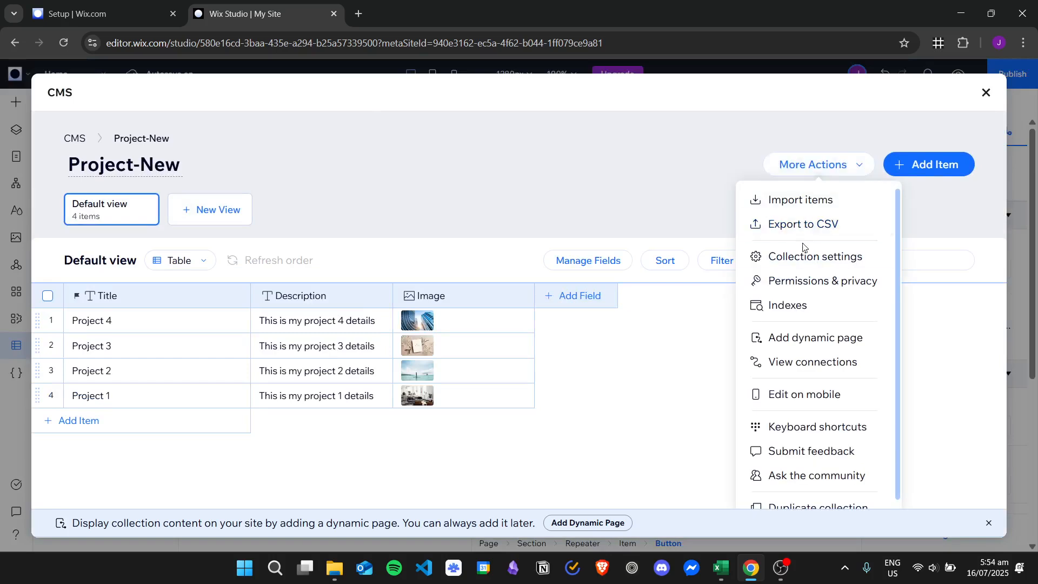
{"action": "scroll", "coordinate": [822, 299], "scroll_direction": "down", "scroll_amount": 1}
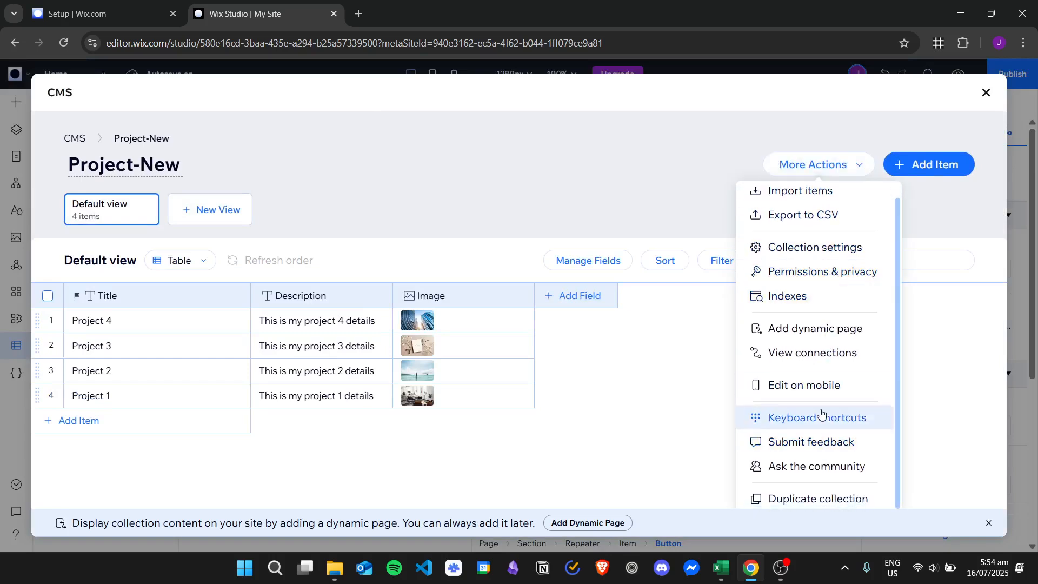
{"action": "left_click", "coordinate": [811, 330]}
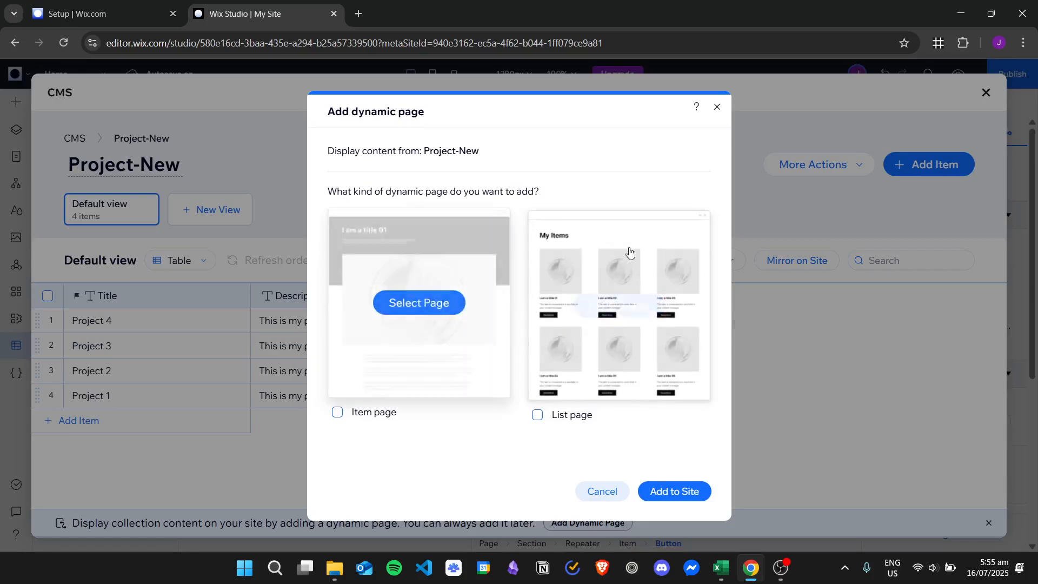
{"action": "left_click", "coordinate": [360, 380]}
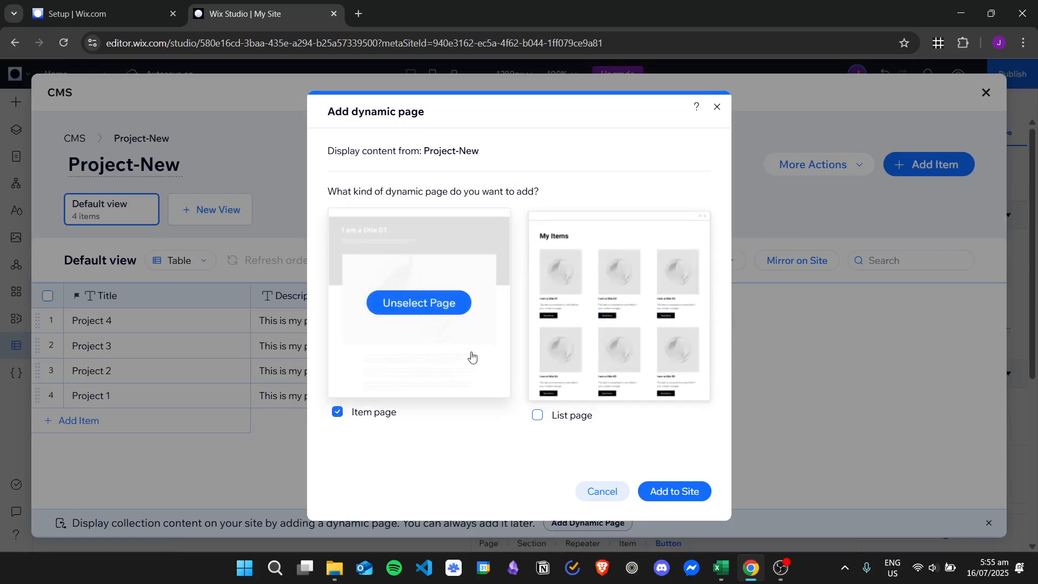
{"action": "left_click", "coordinate": [674, 490]}
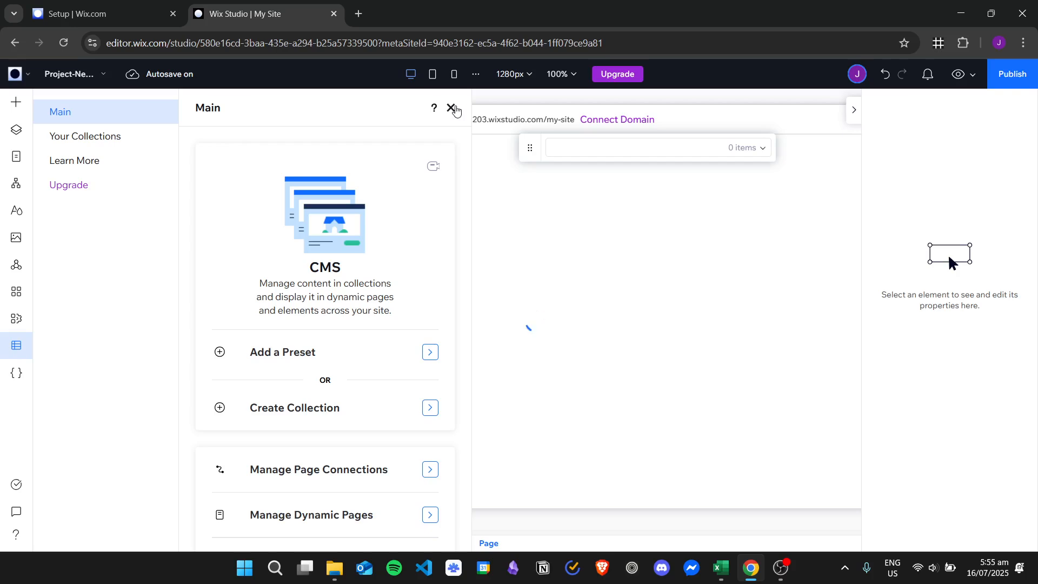
{"action": "left_click", "coordinate": [451, 108]}
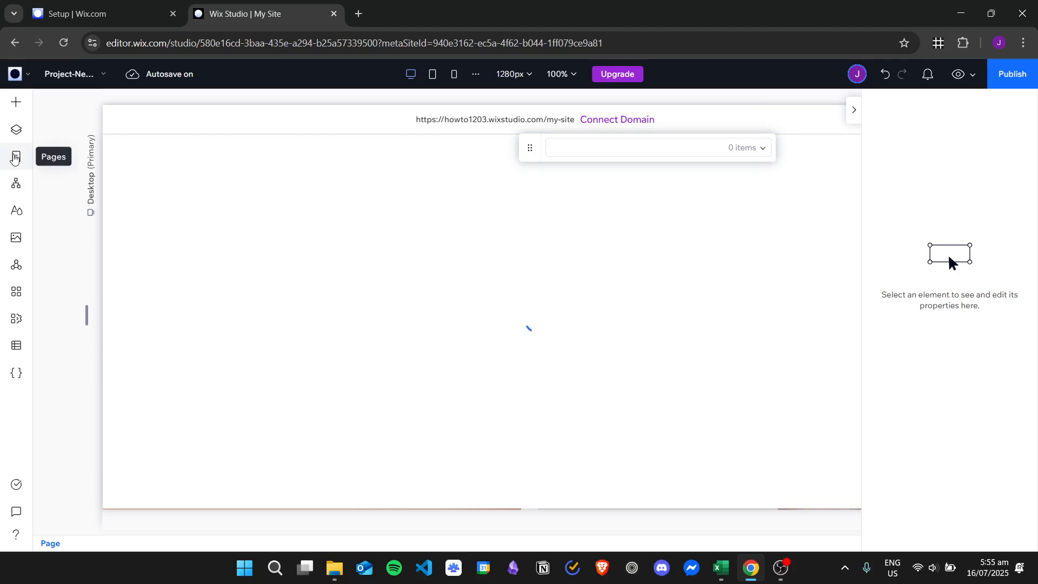
- Reload the editor and open the Project-New (Item) dynamic page from the site pages
{"action": "left_click", "coordinate": [15, 157]}
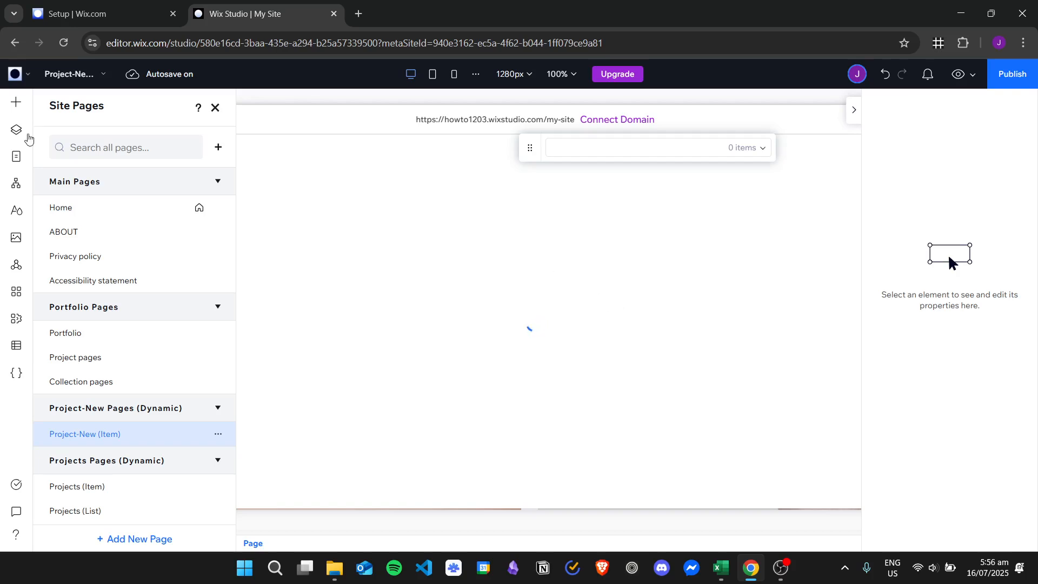
{"action": "left_click", "coordinate": [216, 108]}
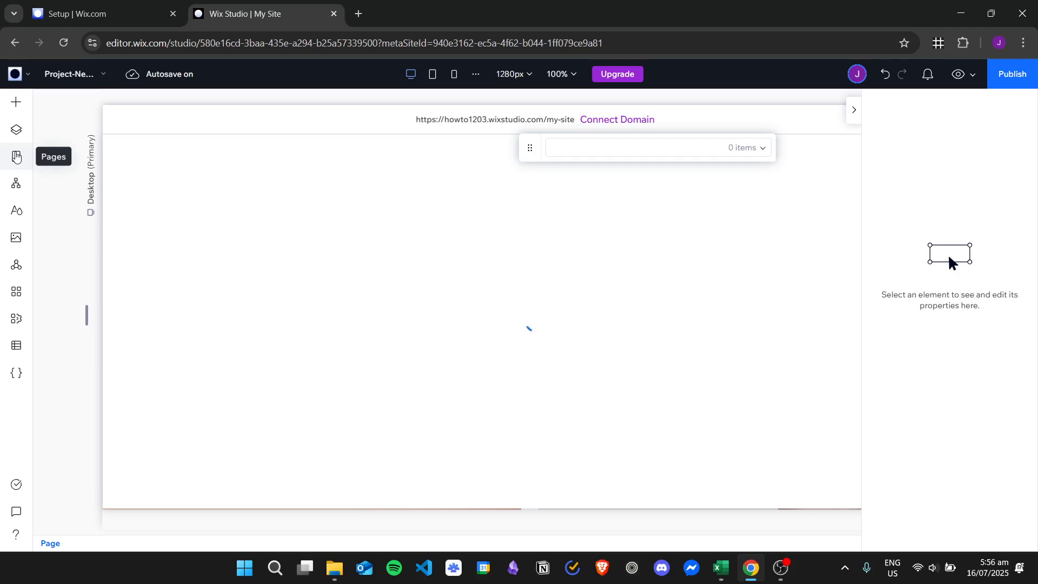
{"action": "left_click", "coordinate": [65, 43]}
{"action": "left_click", "coordinate": [578, 131]}
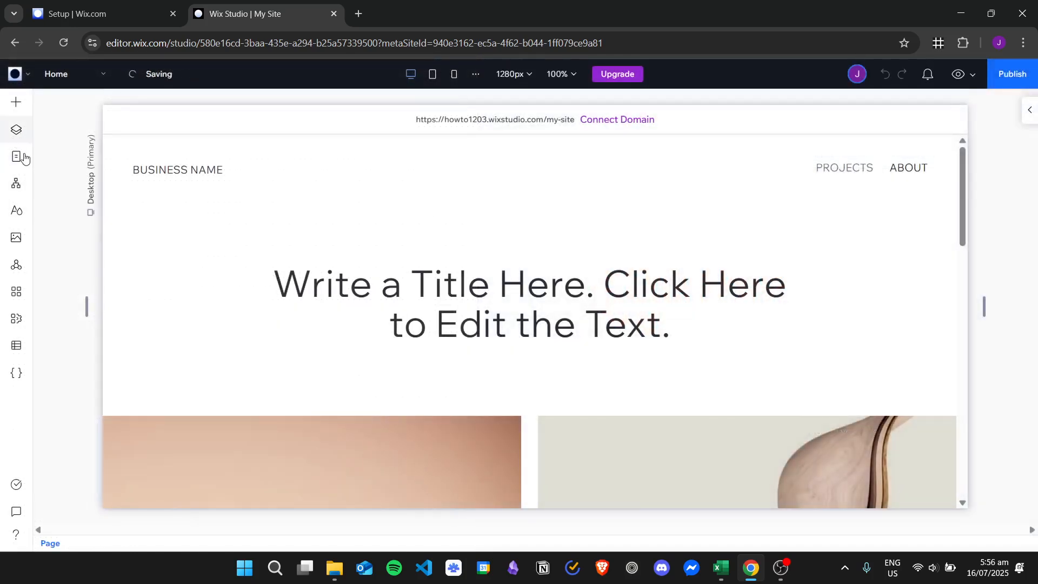
{"action": "left_click", "coordinate": [18, 156]}
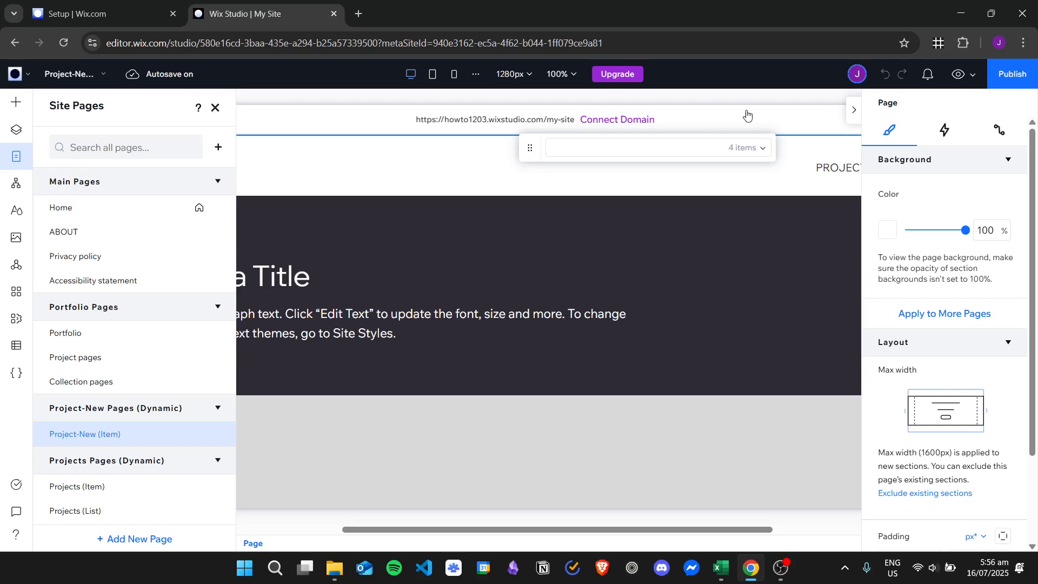
- Examine the Project-New (Item) page from its title and image down to the item navigation and footer
{"action": "left_click", "coordinate": [855, 110]}
{"action": "scroll", "coordinate": [864, 247], "scroll_direction": "down", "scroll_amount": 5}
{"action": "scroll", "coordinate": [859, 248], "scroll_direction": "up", "scroll_amount": 3}
{"action": "scroll", "coordinate": [848, 306], "scroll_direction": "down", "scroll_amount": 7}
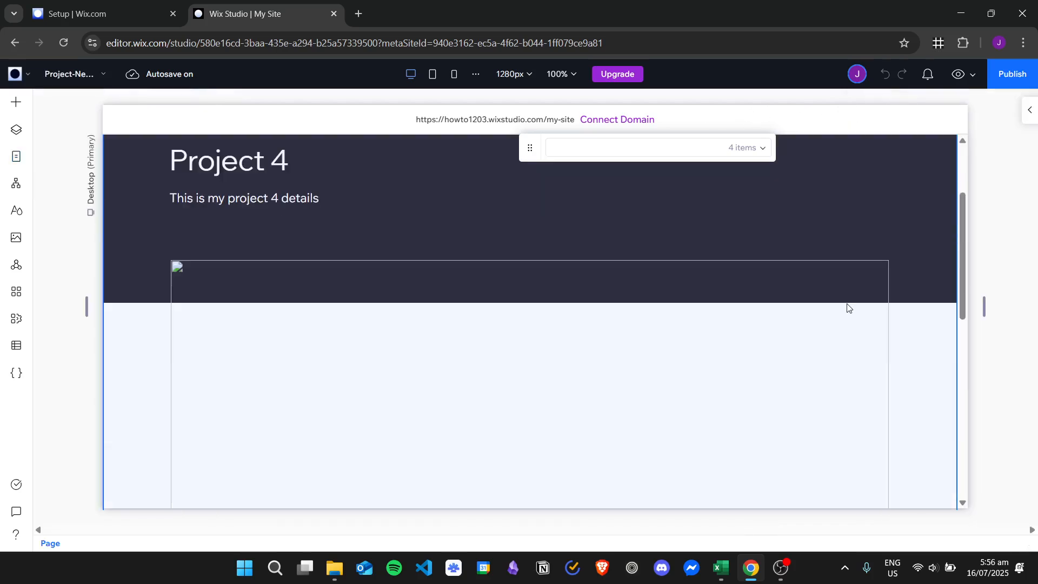
{"action": "scroll", "coordinate": [848, 306], "scroll_direction": "up", "scroll_amount": 7}
{"action": "scroll", "coordinate": [854, 303], "scroll_direction": "down", "scroll_amount": 4}
{"action": "scroll", "coordinate": [857, 305], "scroll_direction": "down", "scroll_amount": 5}
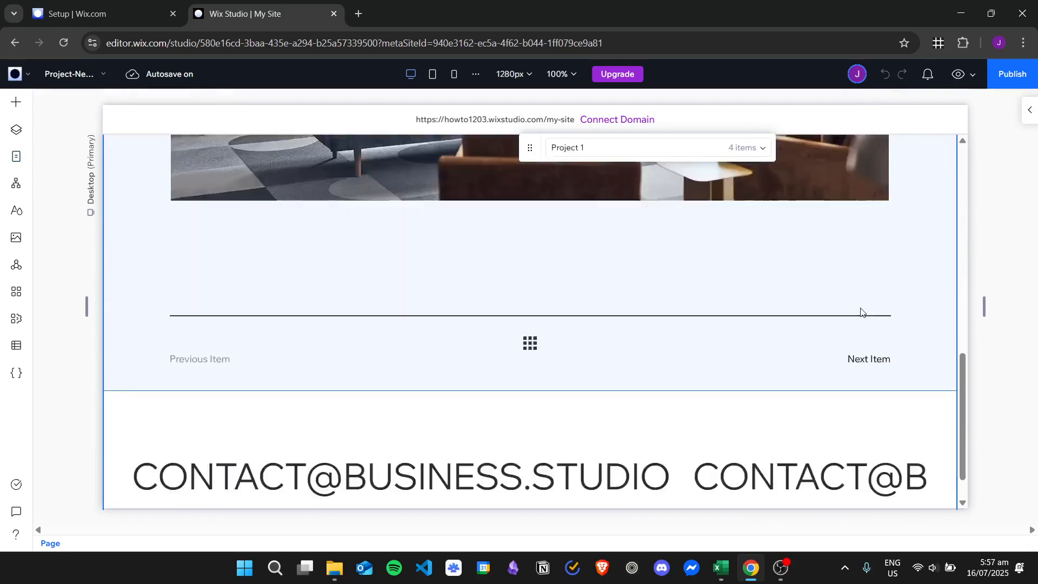
- Check which dataset and collection field the item page's title text is connected to
{"action": "scroll", "coordinate": [856, 316], "scroll_direction": "up", "scroll_amount": 7}
{"action": "scroll", "coordinate": [860, 311], "scroll_direction": "up", "scroll_amount": 3}
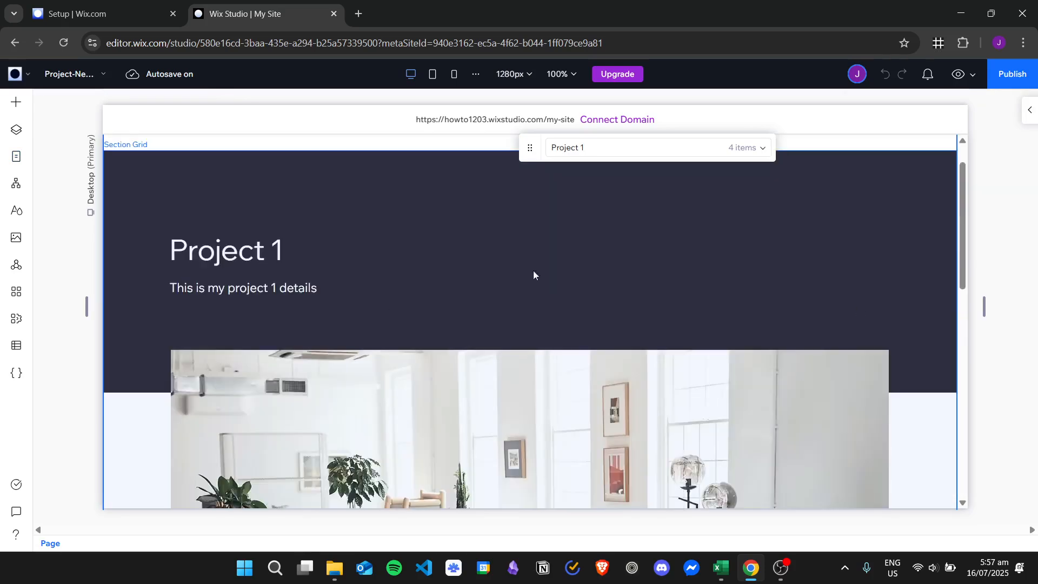
{"action": "scroll", "coordinate": [707, 257], "scroll_direction": "up", "scroll_amount": 1}
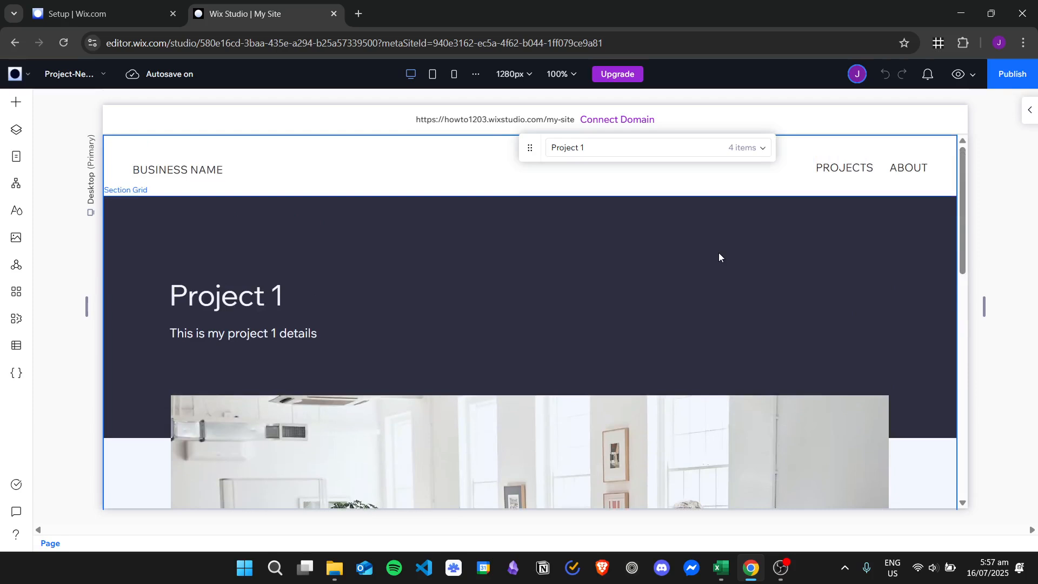
{"action": "left_click", "coordinate": [260, 296]}
{"action": "left_click", "coordinate": [263, 302]}
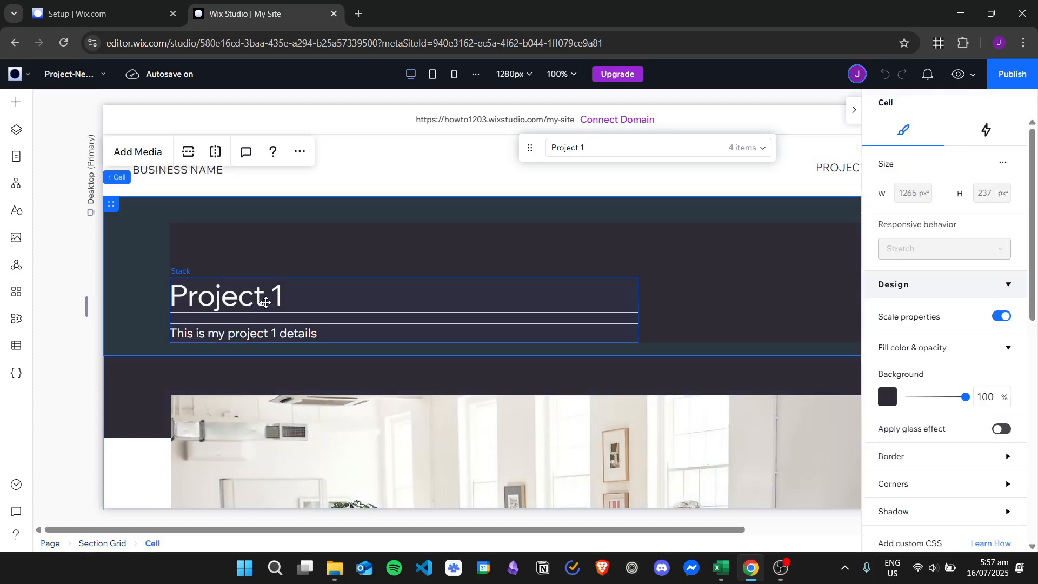
{"action": "left_click", "coordinate": [265, 302]}
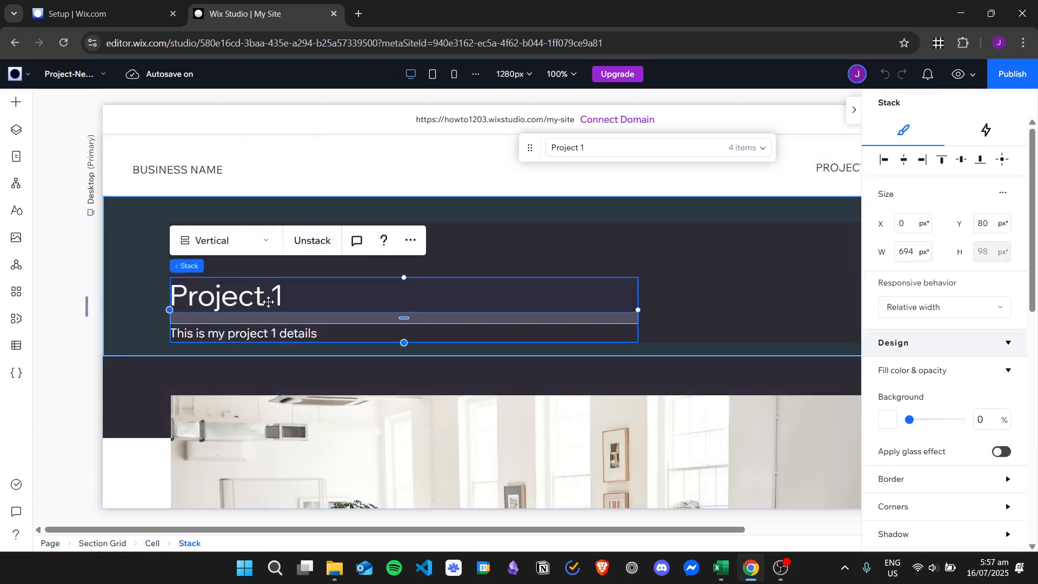
{"action": "left_click", "coordinate": [266, 296]}
{"action": "scroll", "coordinate": [963, 374], "scroll_direction": "down", "scroll_amount": 10}
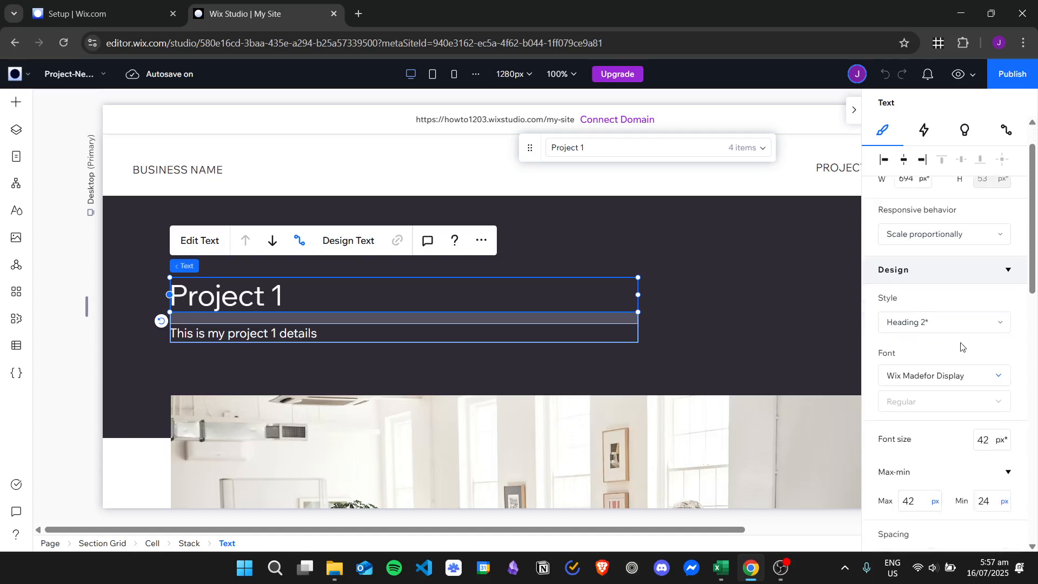
{"action": "scroll", "coordinate": [960, 356], "scroll_direction": "down", "scroll_amount": 1}
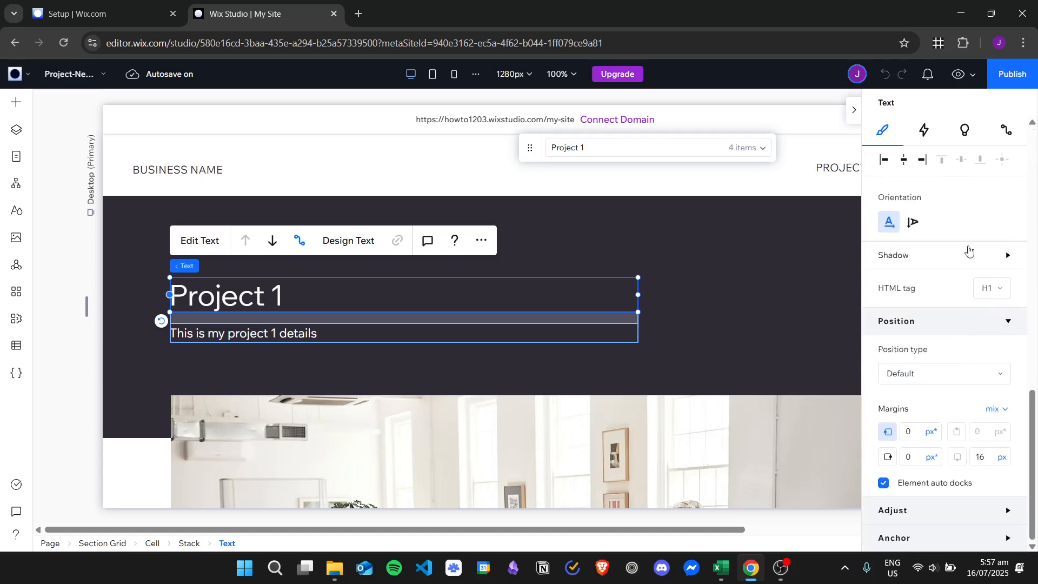
{"action": "left_click", "coordinate": [1000, 131]}
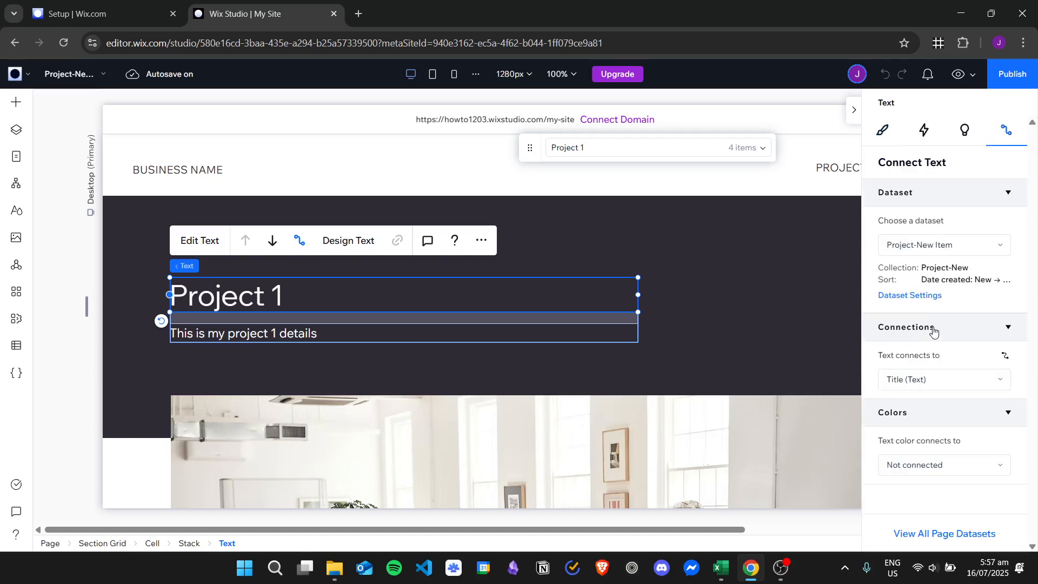
- Check the dataset connections of the item page's description text and main image
{"action": "left_click", "coordinate": [300, 335]}
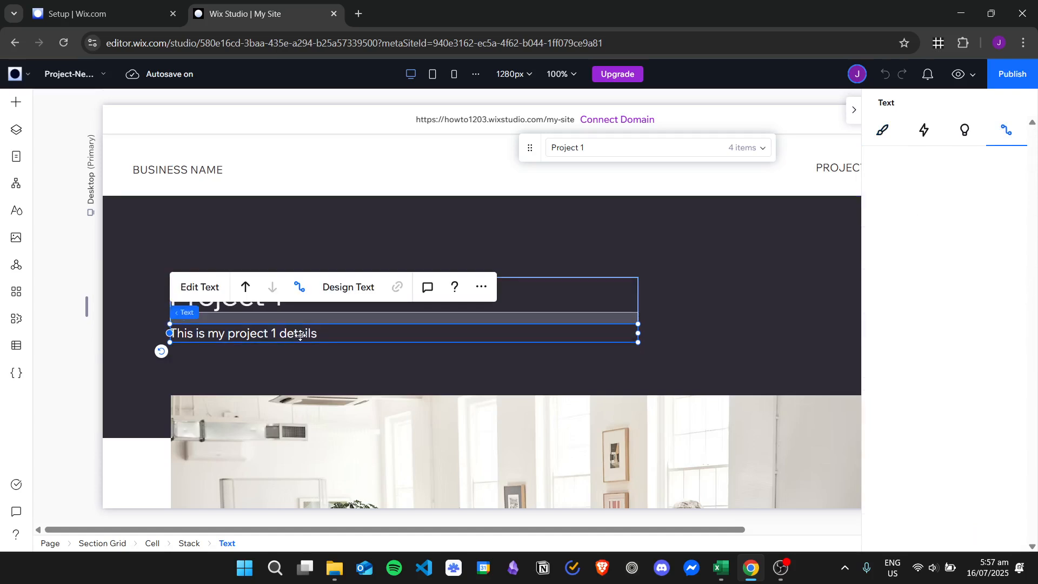
{"action": "left_click", "coordinate": [631, 465]}
{"action": "left_click", "coordinate": [593, 411]}
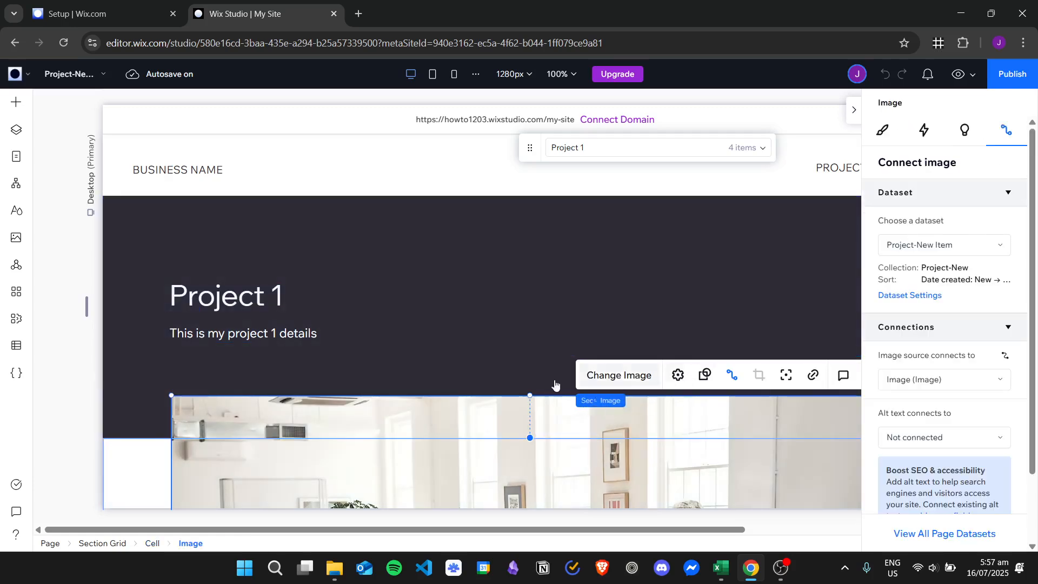
{"action": "scroll", "coordinate": [648, 310], "scroll_direction": "down", "scroll_amount": 10}
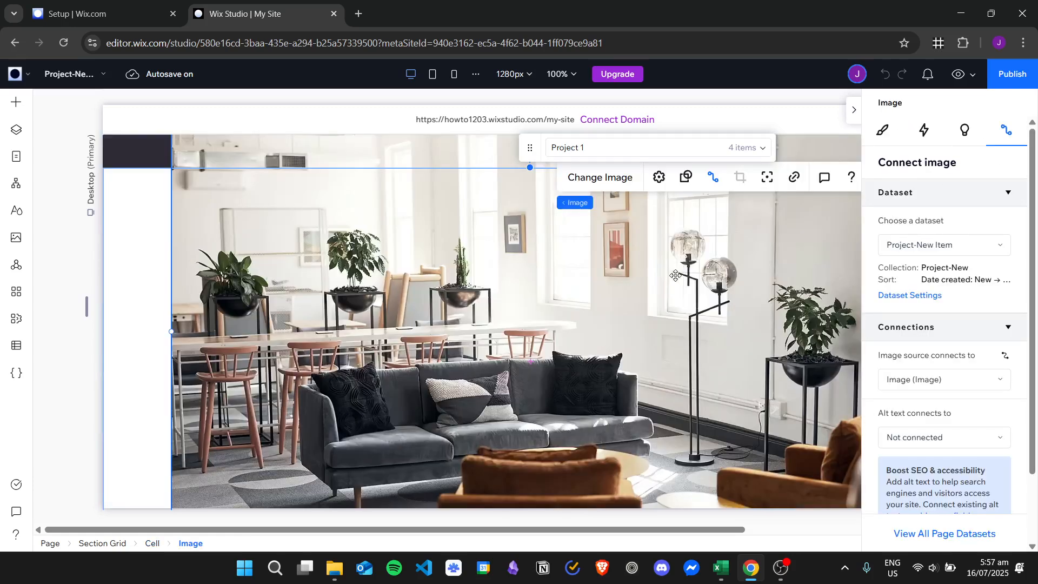
{"action": "scroll", "coordinate": [676, 295], "scroll_direction": "up", "scroll_amount": 10}
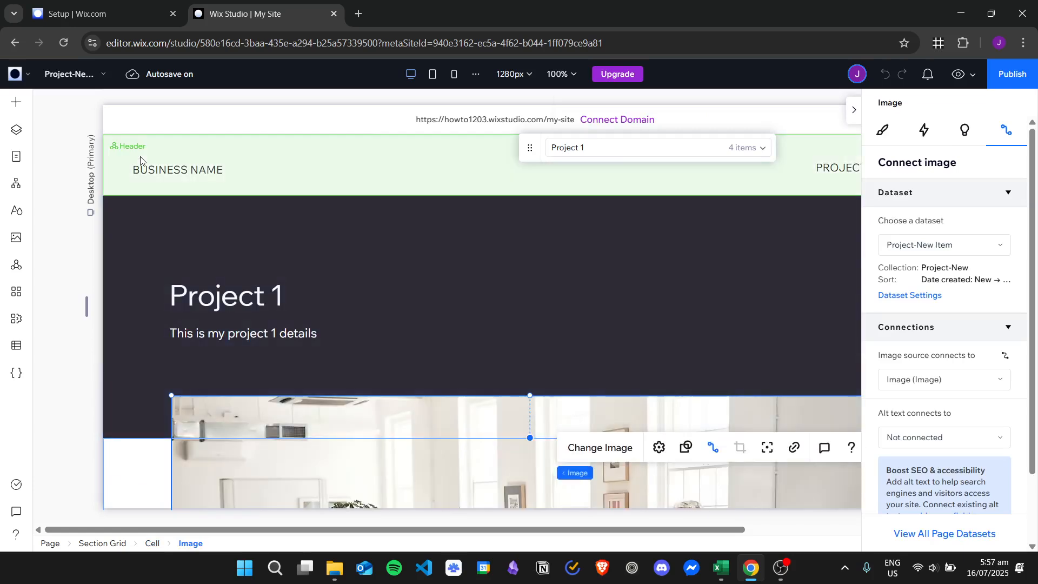
- Open the Home page from the site pages and go to the project repeater
{"action": "left_click", "coordinate": [16, 156]}
{"action": "left_click", "coordinate": [76, 209]}
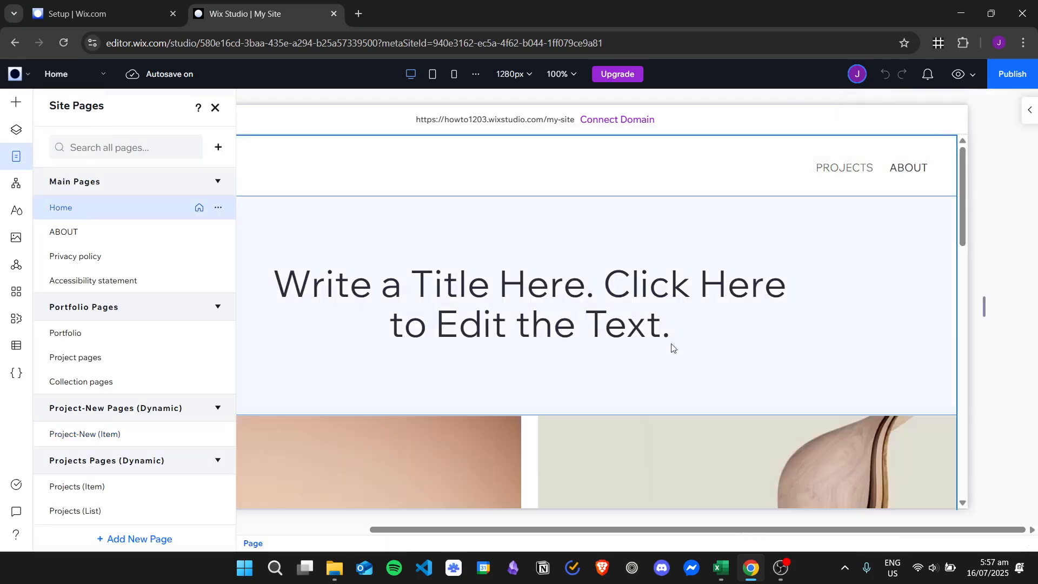
{"action": "scroll", "coordinate": [614, 294], "scroll_direction": "down", "scroll_amount": 5}
{"action": "left_click", "coordinate": [215, 107]}
{"action": "scroll", "coordinate": [439, 355], "scroll_direction": "down", "scroll_amount": 3}
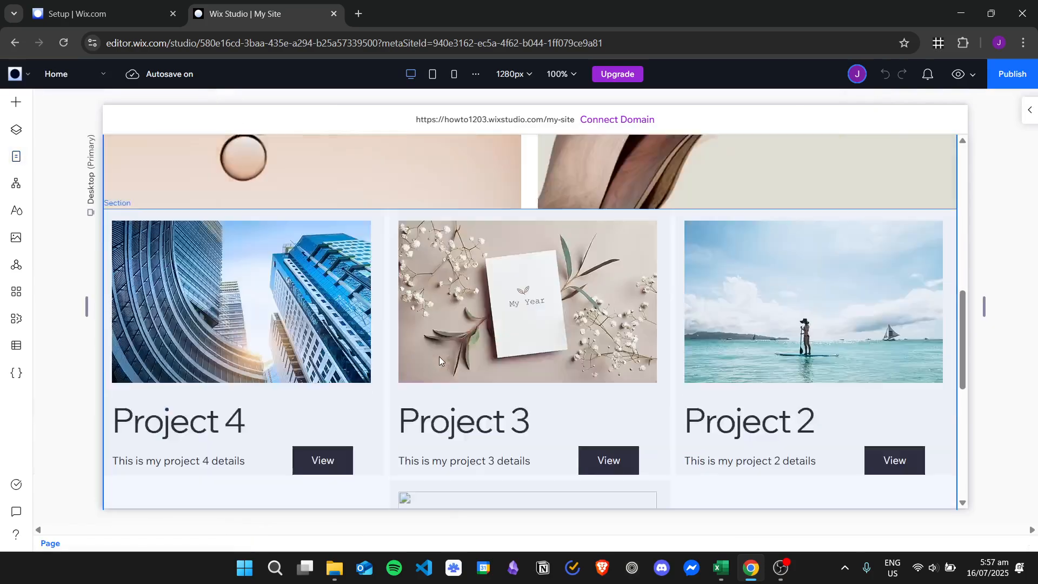
{"action": "scroll", "coordinate": [439, 361], "scroll_direction": "down", "scroll_amount": 1}
- Move the View button in the Project 4 card slightly upward, beside the project title
{"action": "left_click", "coordinate": [323, 393]}
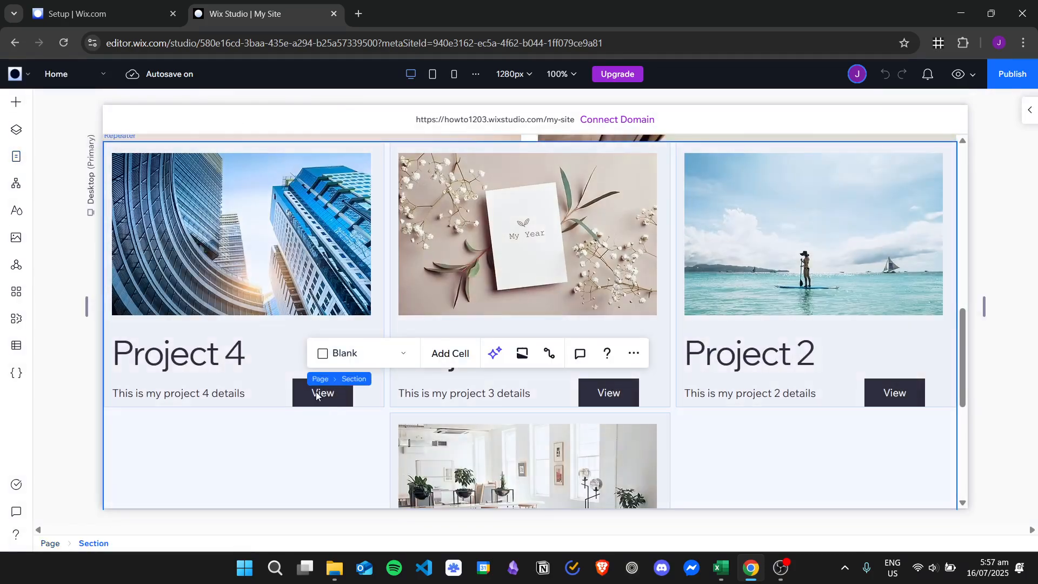
{"action": "left_click", "coordinate": [314, 391]}
{"action": "left_click", "coordinate": [312, 393]}
{"action": "left_click", "coordinate": [303, 398]}
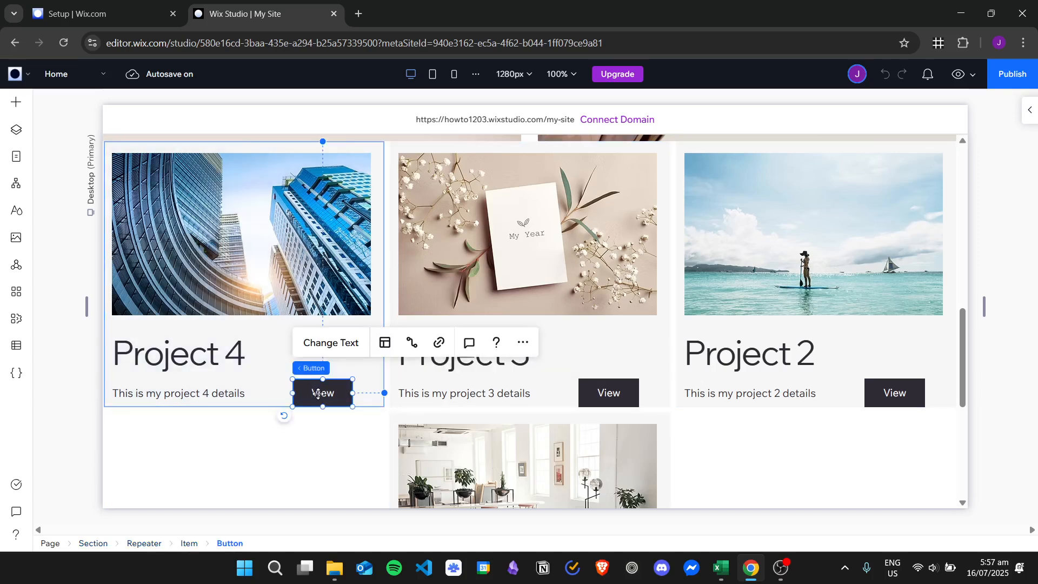
{"action": "left_click_drag", "start_coordinate": [318, 395], "coordinate": [316, 366]}
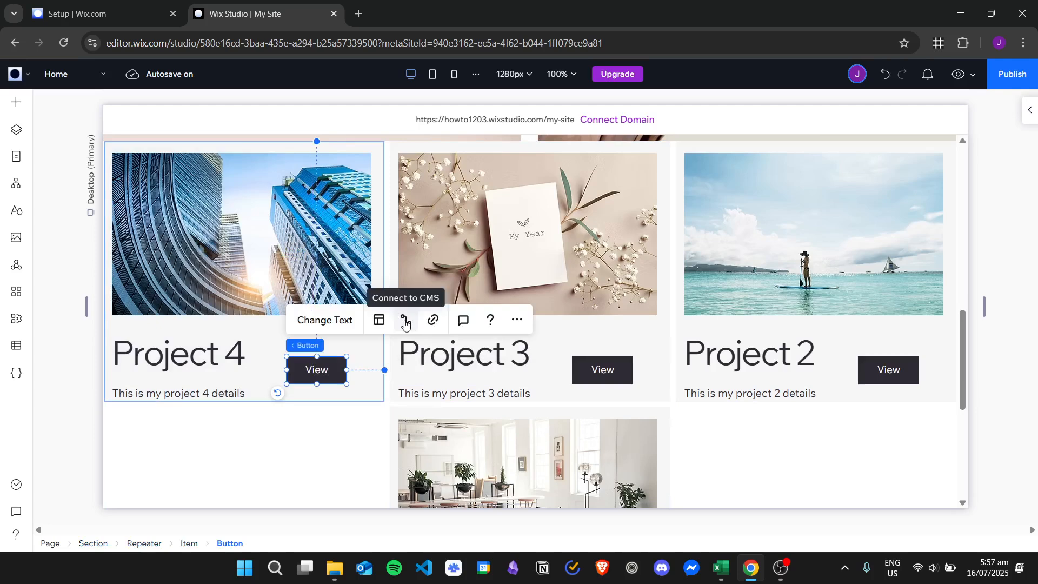
- Connect the View button's click action to the Project-New (Item) dynamic page through the Project-New dataset
{"action": "left_click", "coordinate": [405, 321]}
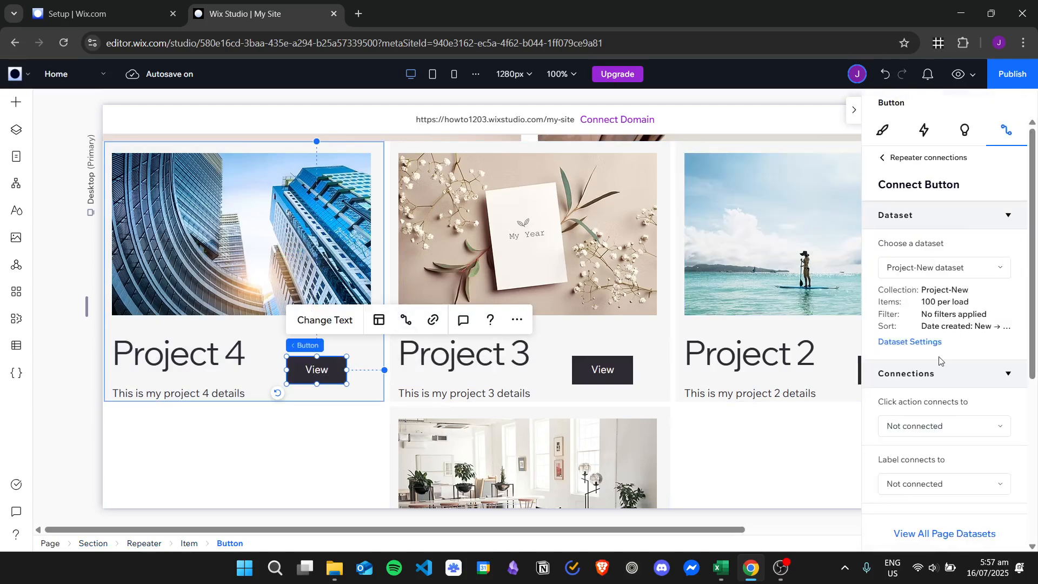
{"action": "scroll", "coordinate": [951, 390], "scroll_direction": "down", "scroll_amount": 3}
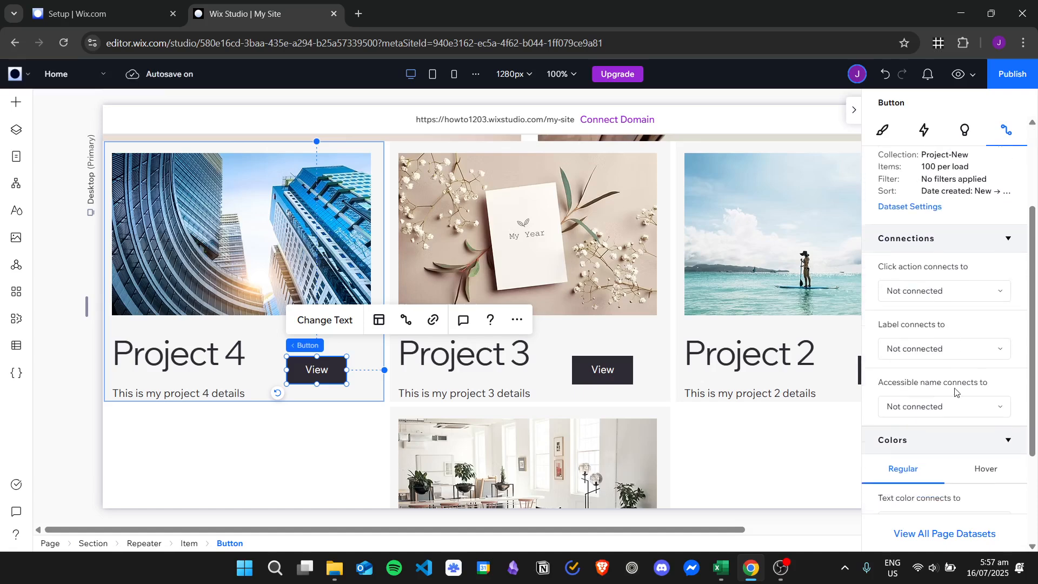
{"action": "left_click", "coordinate": [936, 292]}
{"action": "left_click", "coordinate": [936, 341]}
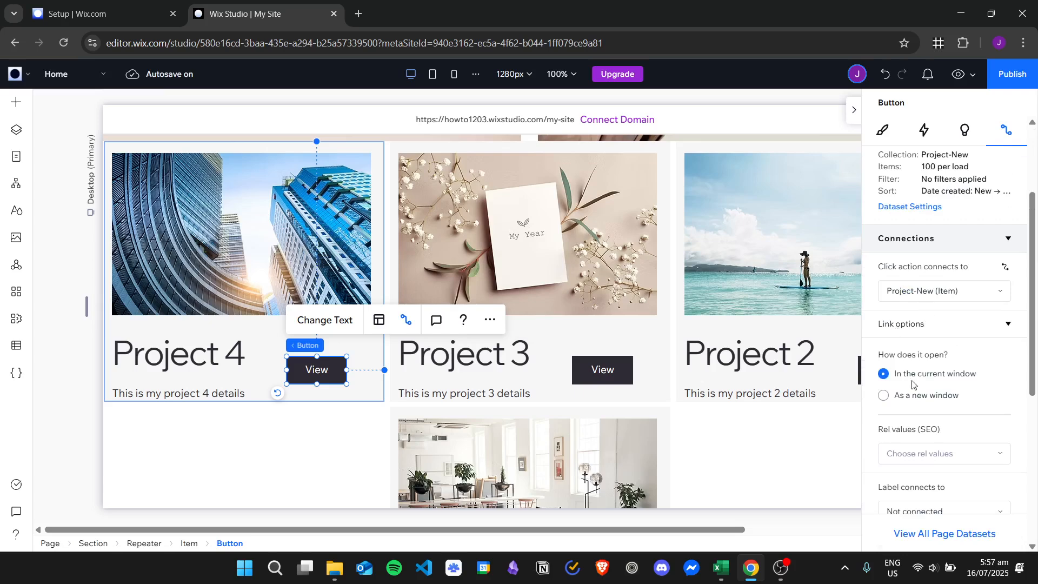
{"action": "scroll", "coordinate": [911, 384], "scroll_direction": "down", "scroll_amount": 5}
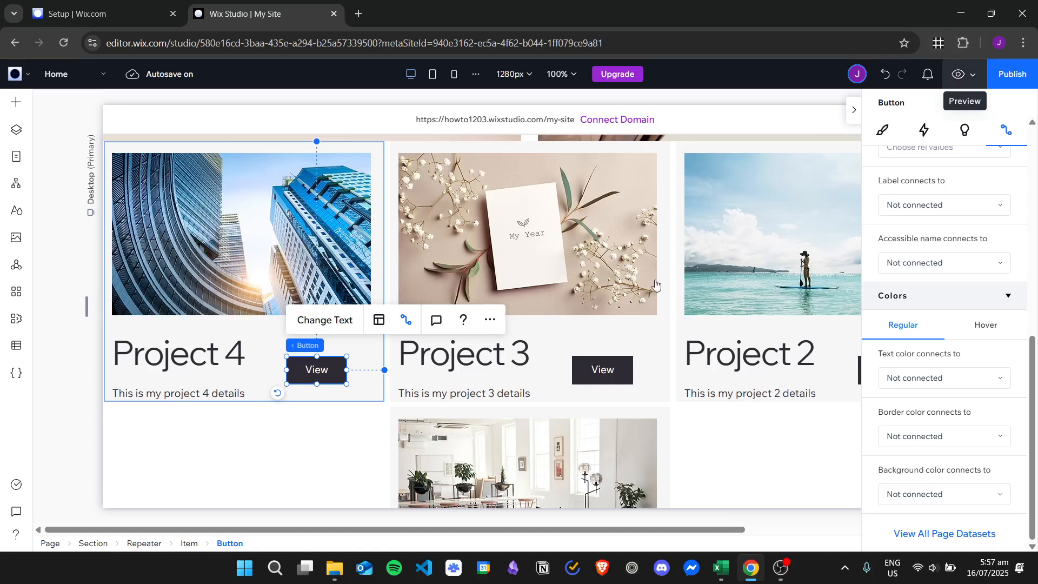
- Preview the Home page and examine the project cards and their View buttons in the repeater
{"action": "scroll", "coordinate": [806, 231], "scroll_direction": "up", "scroll_amount": 7}
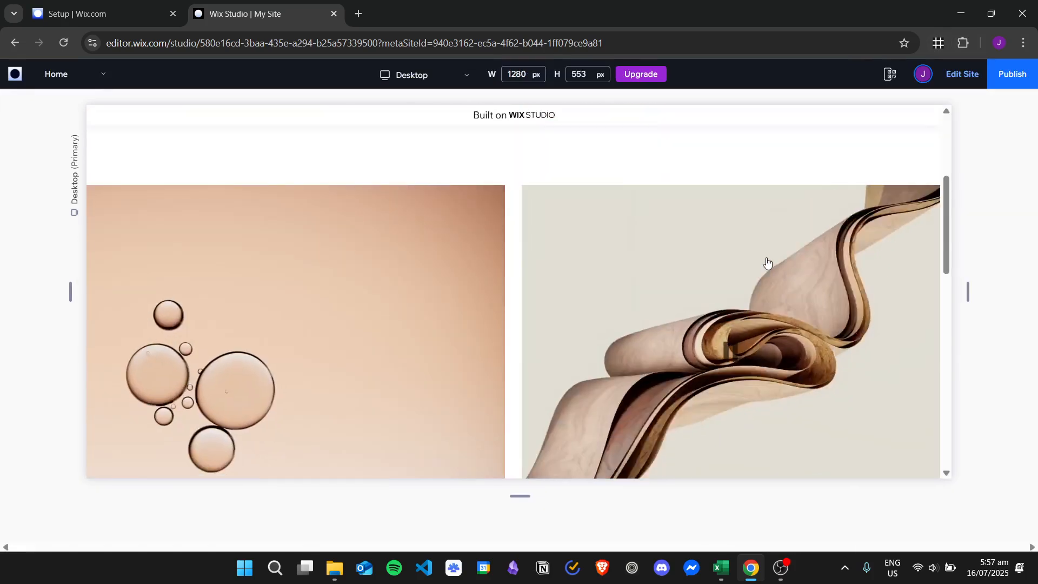
{"action": "scroll", "coordinate": [767, 263], "scroll_direction": "down", "scroll_amount": 10}
{"action": "scroll", "coordinate": [563, 312], "scroll_direction": "up", "scroll_amount": 3}
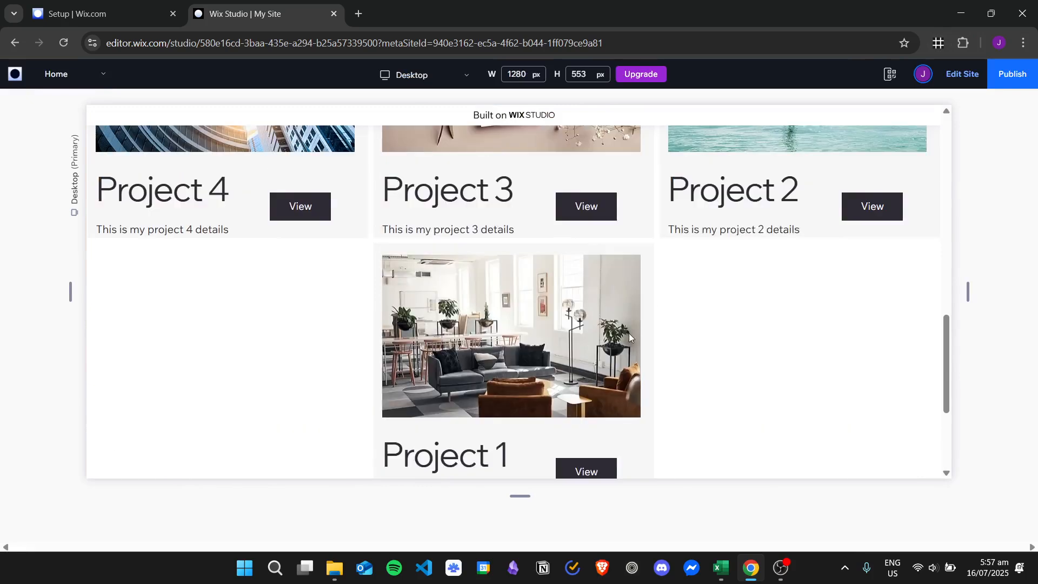
{"action": "scroll", "coordinate": [628, 336], "scroll_direction": "up", "scroll_amount": 2}
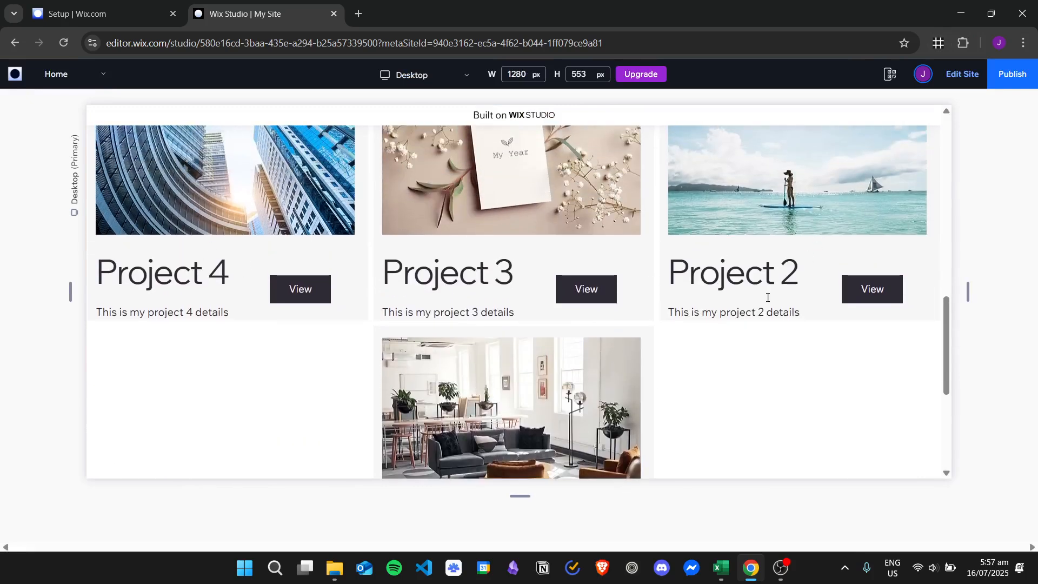
{"action": "scroll", "coordinate": [584, 382], "scroll_direction": "down", "scroll_amount": 5}
{"action": "scroll", "coordinate": [692, 327], "scroll_direction": "up", "scroll_amount": 5}
{"action": "scroll", "coordinate": [678, 356], "scroll_direction": "down", "scroll_amount": 3}
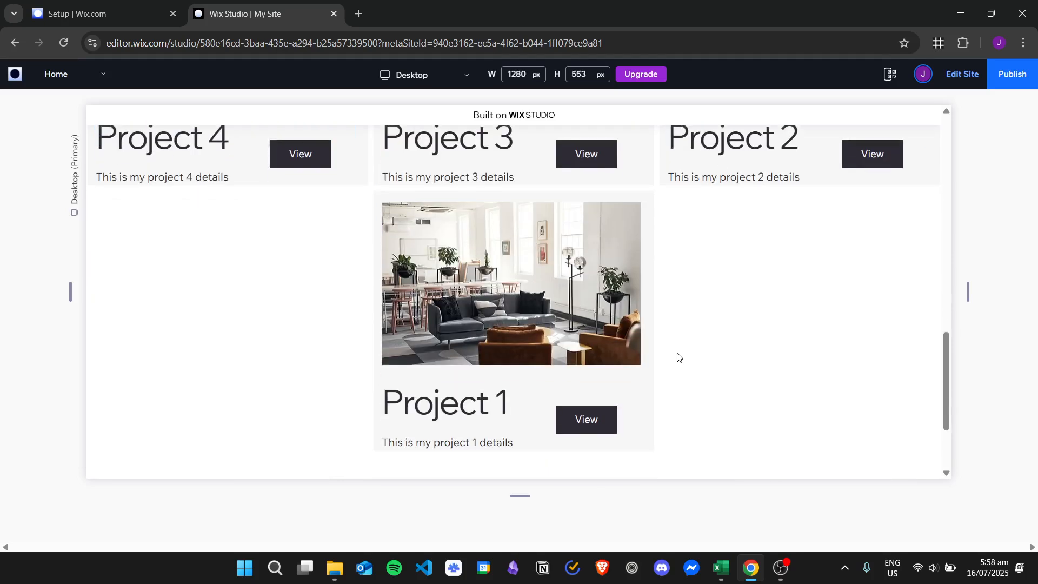
{"action": "scroll", "coordinate": [649, 326], "scroll_direction": "up", "scroll_amount": 3}
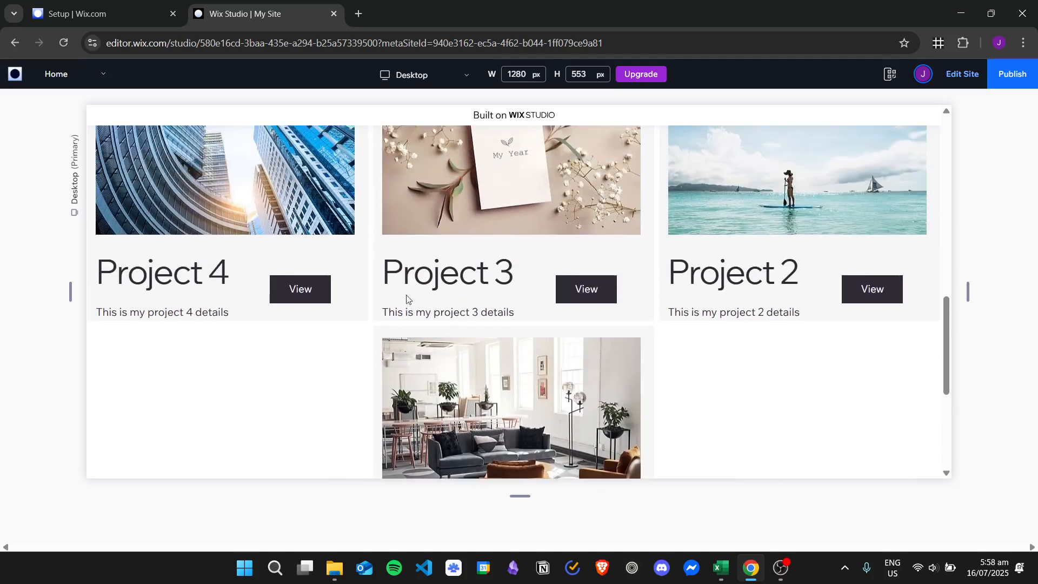
{"action": "scroll", "coordinate": [238, 292], "scroll_direction": "down", "scroll_amount": 2}
{"action": "scroll", "coordinate": [543, 274], "scroll_direction": "up", "scroll_amount": 4}
{"action": "scroll", "coordinate": [541, 276], "scroll_direction": "down", "scroll_amount": 5}
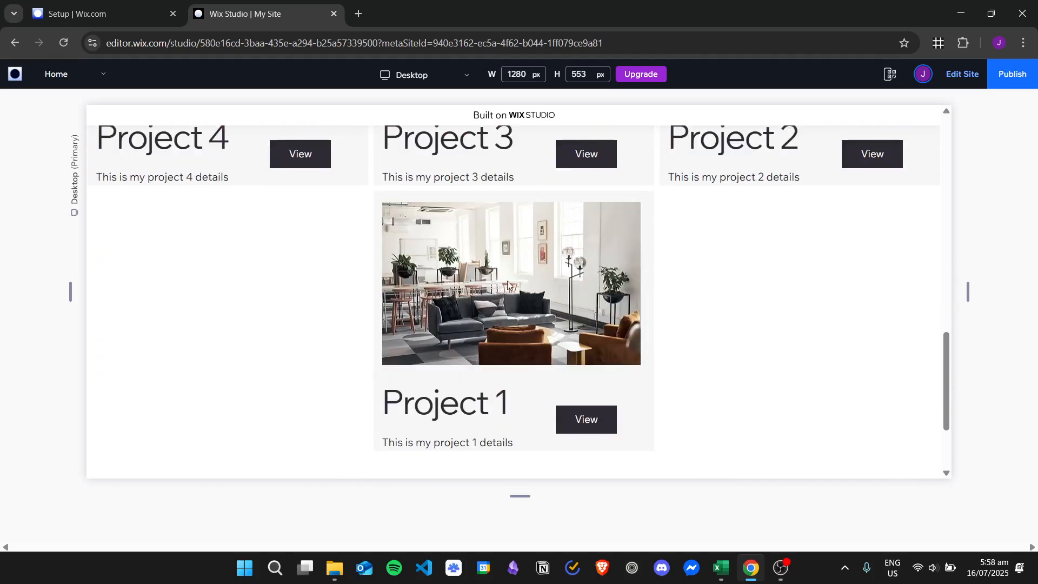
{"action": "scroll", "coordinate": [516, 284], "scroll_direction": "up", "scroll_amount": 3}
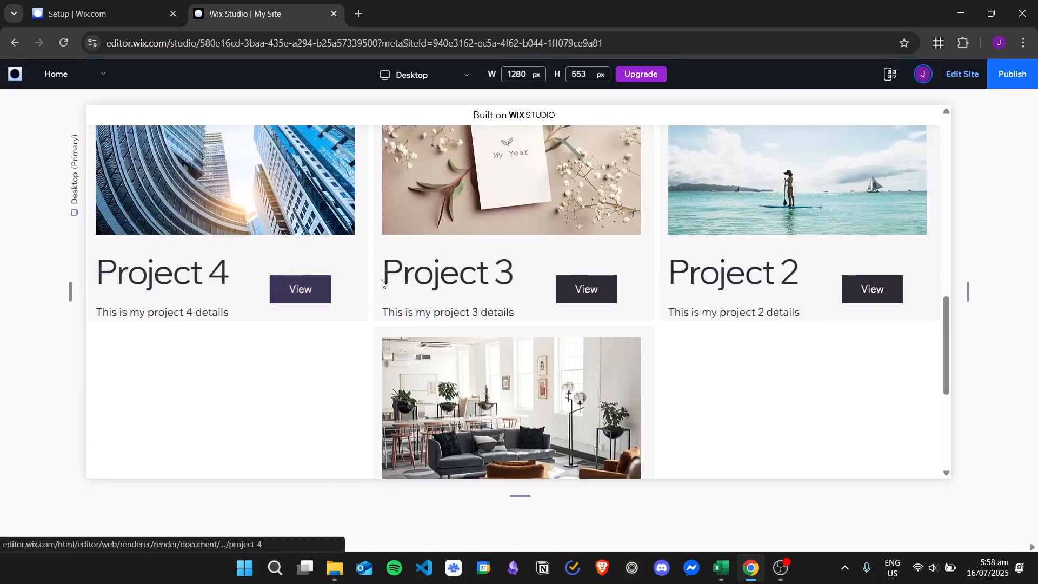
- Follow a View button in the preview to the dynamic item page and examine it from title to footer
{"action": "scroll", "coordinate": [306, 324], "scroll_direction": "up", "scroll_amount": 1}
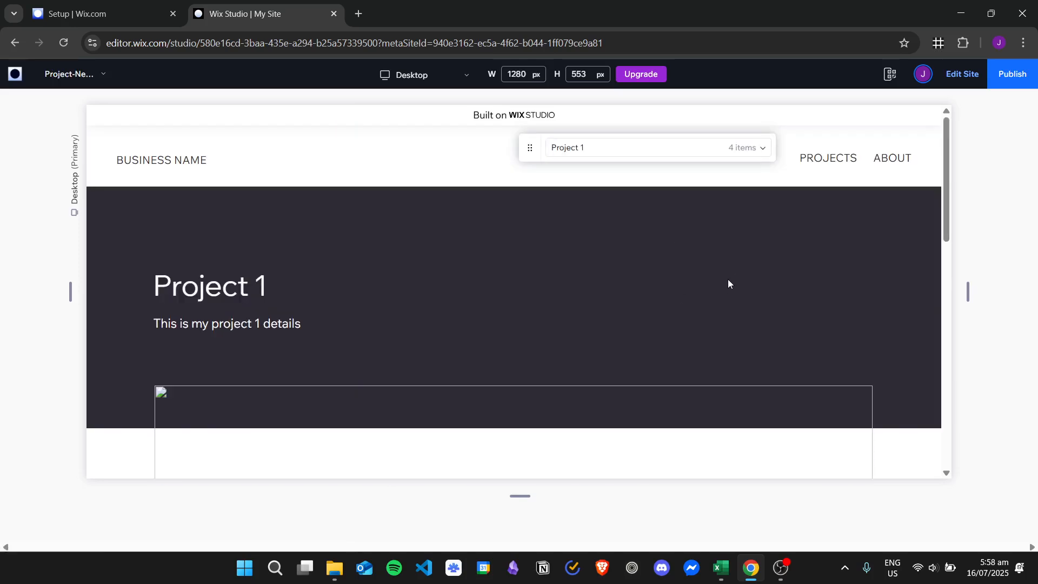
{"action": "scroll", "coordinate": [731, 257], "scroll_direction": "down", "scroll_amount": 8}
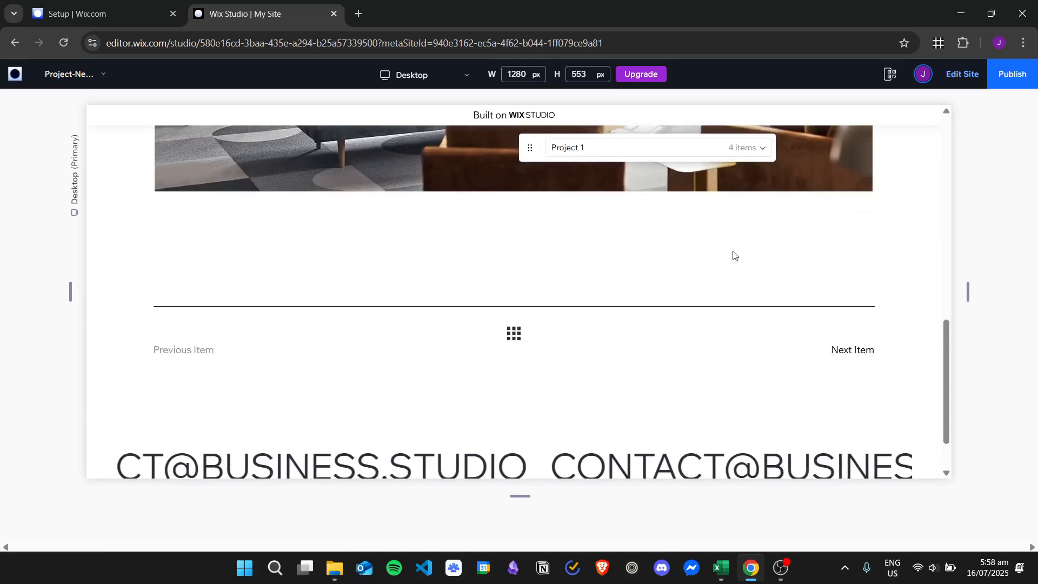
{"action": "scroll", "coordinate": [731, 250], "scroll_direction": "up", "scroll_amount": 8}
{"action": "scroll", "coordinate": [732, 251], "scroll_direction": "down", "scroll_amount": 9}
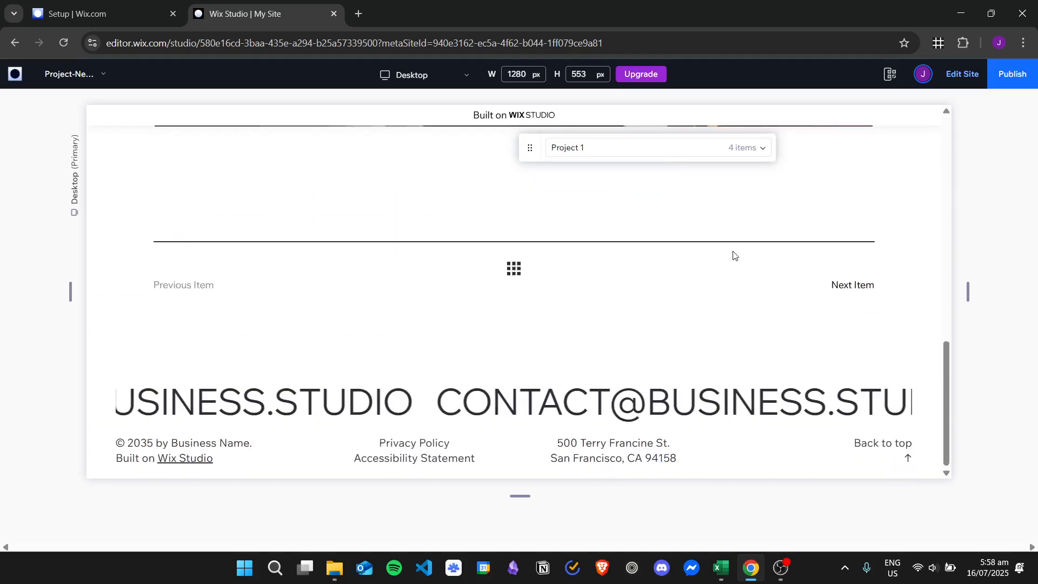
{"action": "scroll", "coordinate": [731, 250], "scroll_direction": "up", "scroll_amount": 10}
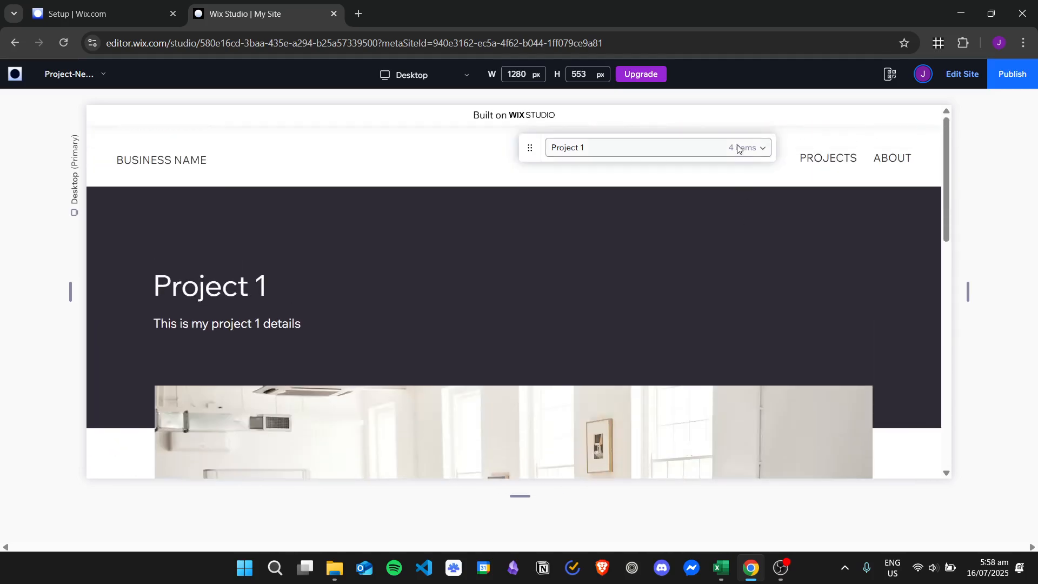
- Switch the previewed item page to Project 2 and Project 3, and examine the Project 3 page down to its footer
{"action": "left_click", "coordinate": [738, 149]}
{"action": "left_click", "coordinate": [647, 194]}
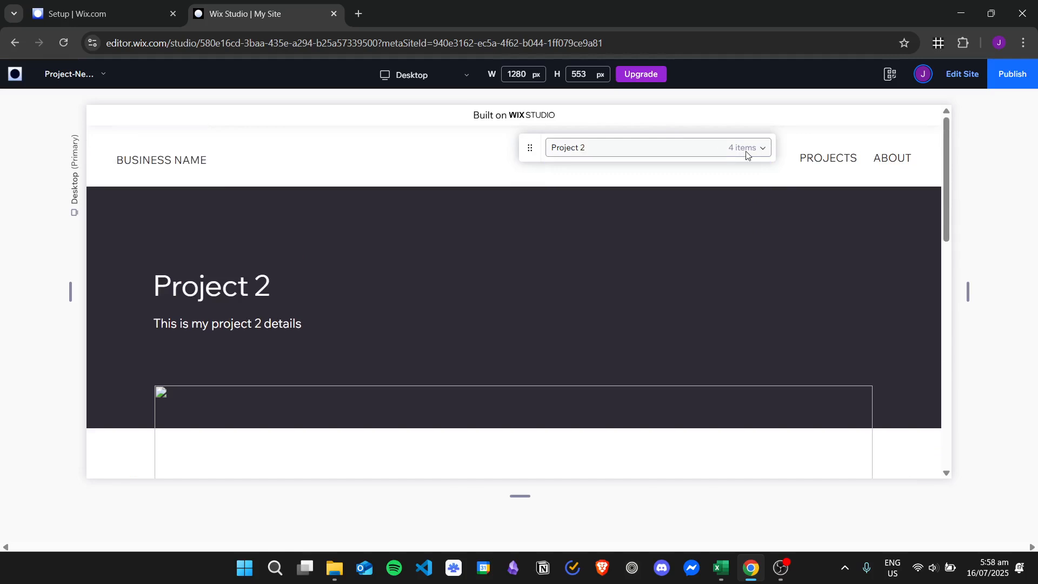
{"action": "left_click", "coordinate": [739, 154]}
{"action": "left_click", "coordinate": [643, 211]}
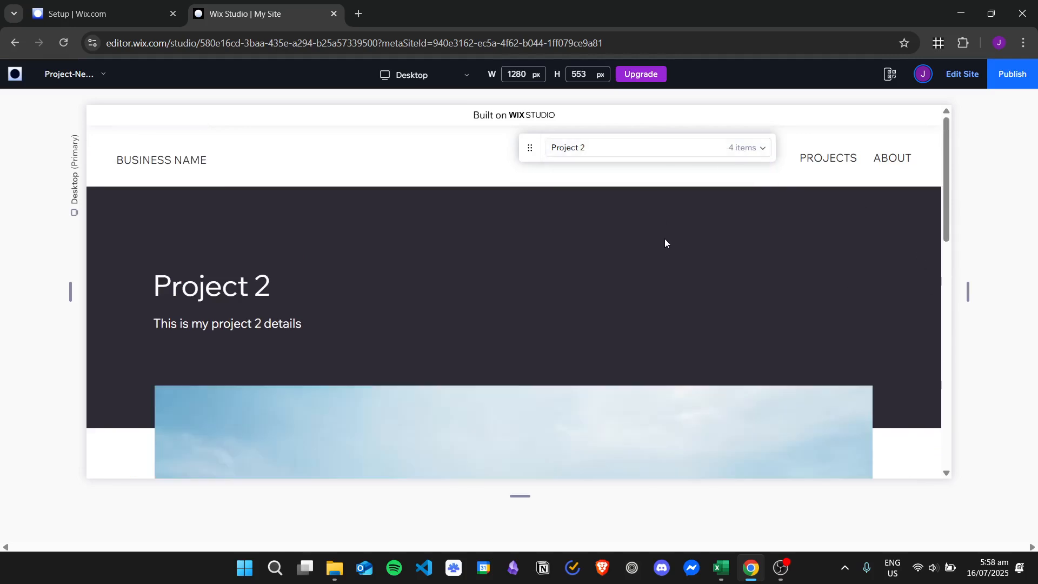
{"action": "scroll", "coordinate": [665, 242], "scroll_direction": "down", "scroll_amount": 10}
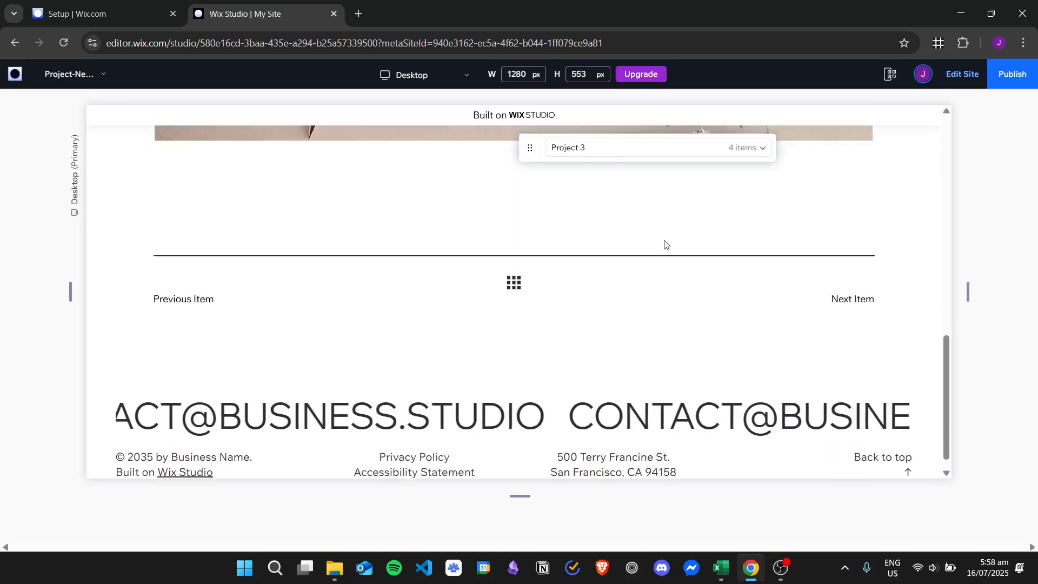
{"action": "scroll", "coordinate": [664, 242], "scroll_direction": "up", "scroll_amount": 10}
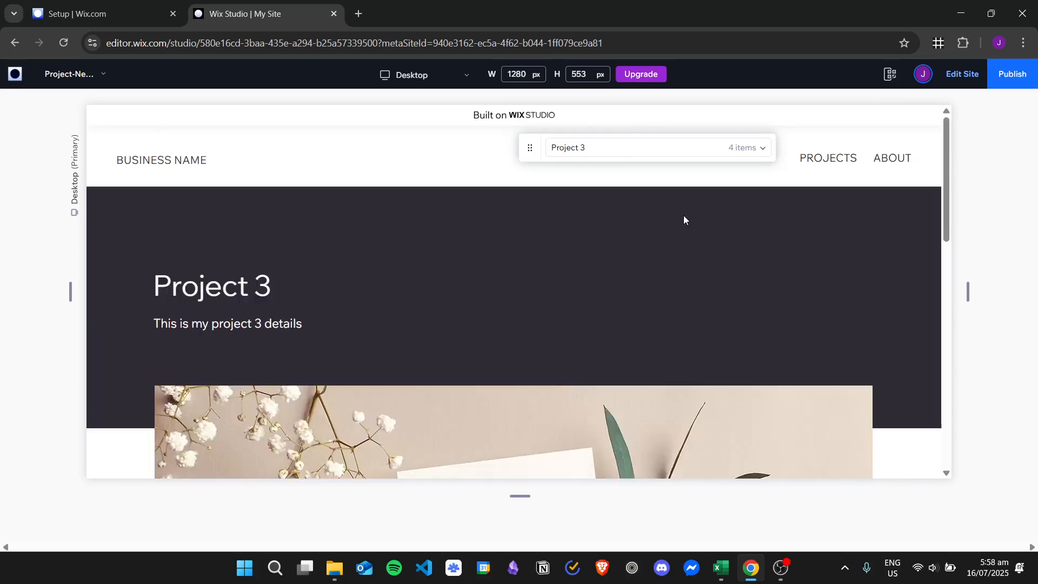